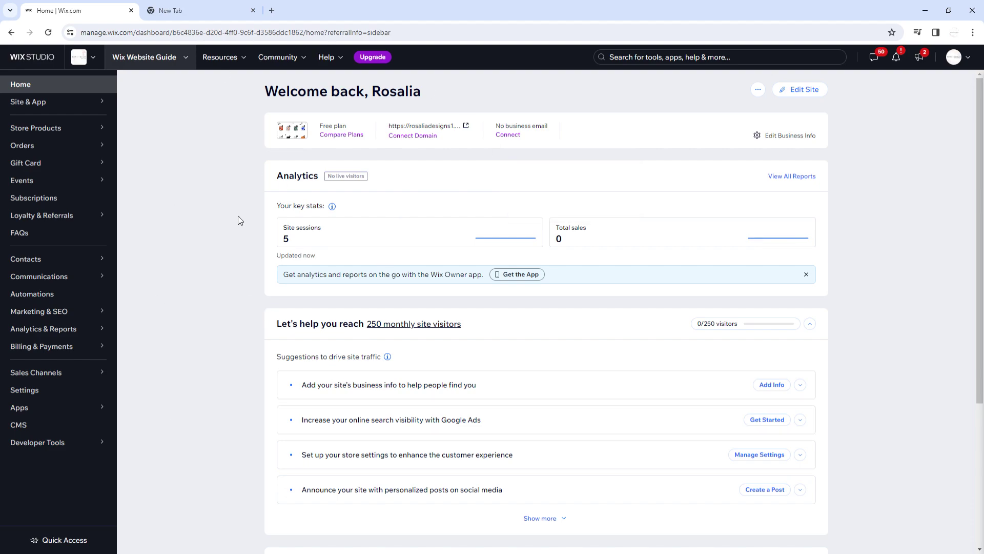
# - Start a new event from the site's Events section and keep Ticketed event as the event type
pyautogui.click(24, 187)
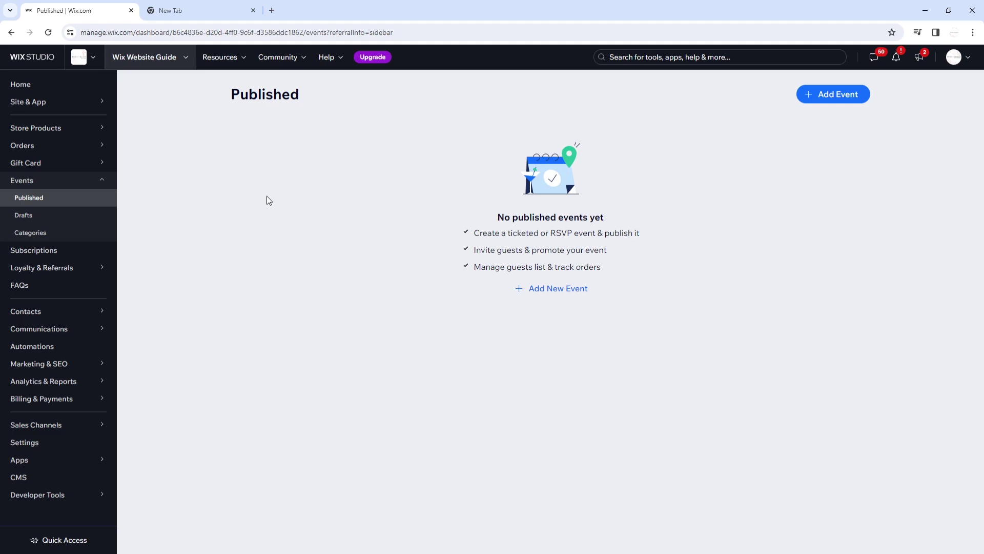
pyautogui.click(567, 288)
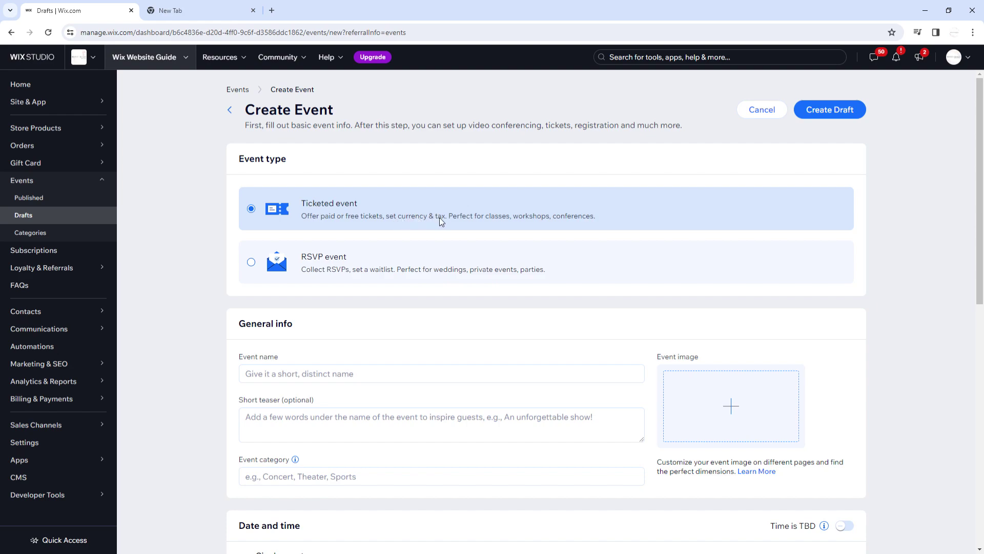
pyautogui.click(294, 267)
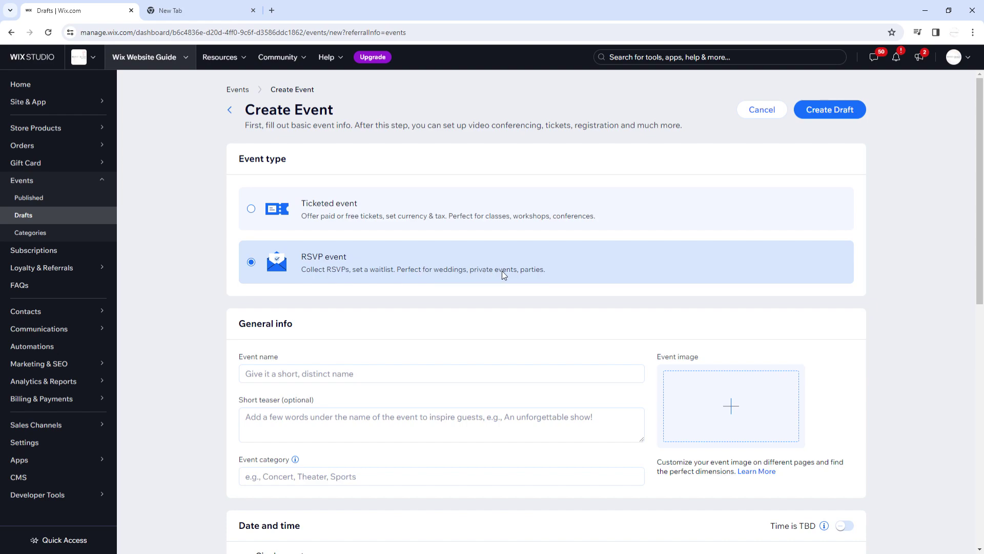
pyautogui.click(340, 226)
# - Name the event "Cupcake Making" in the general info
pyautogui.scroll(-3, 397, 233)
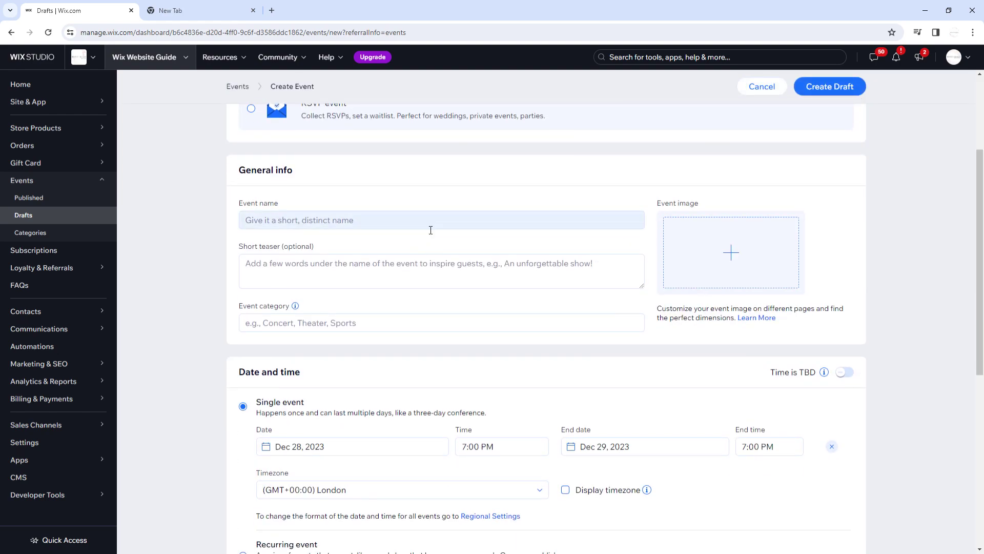
pyautogui.click(306, 219)
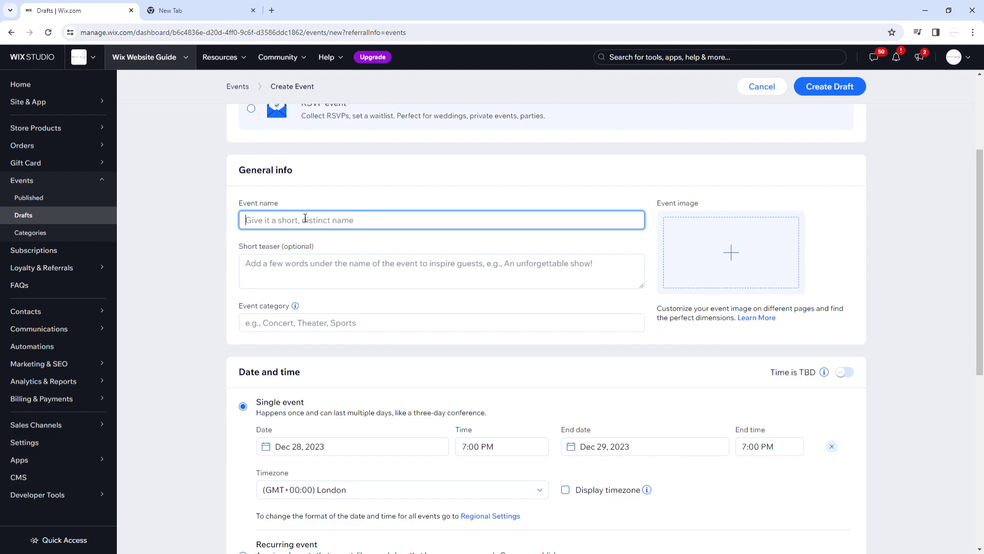
pyautogui.write('Cupcake Making')
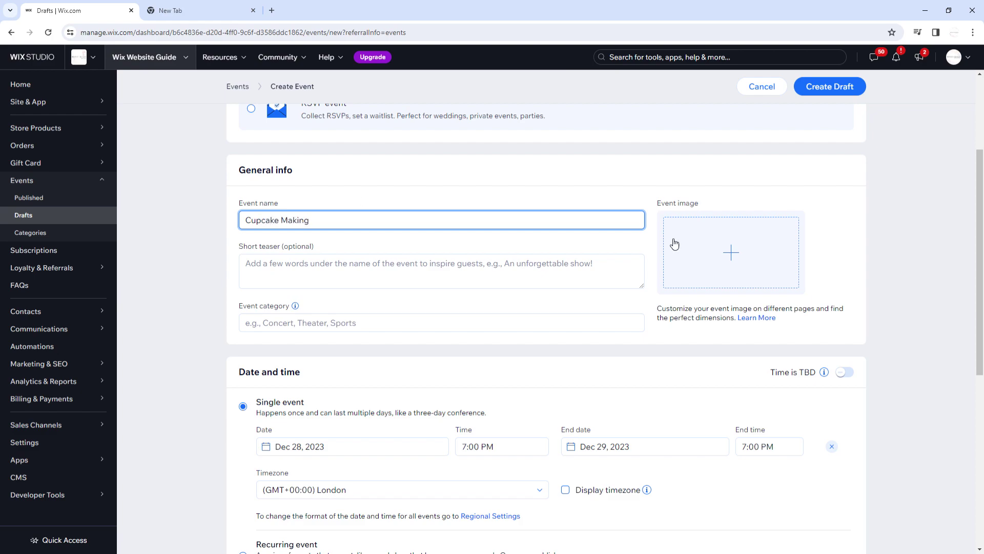
# - Add the short teaser "Create the most fluffy cupcakes you have ever made!" to the event
pyautogui.click(404, 278)
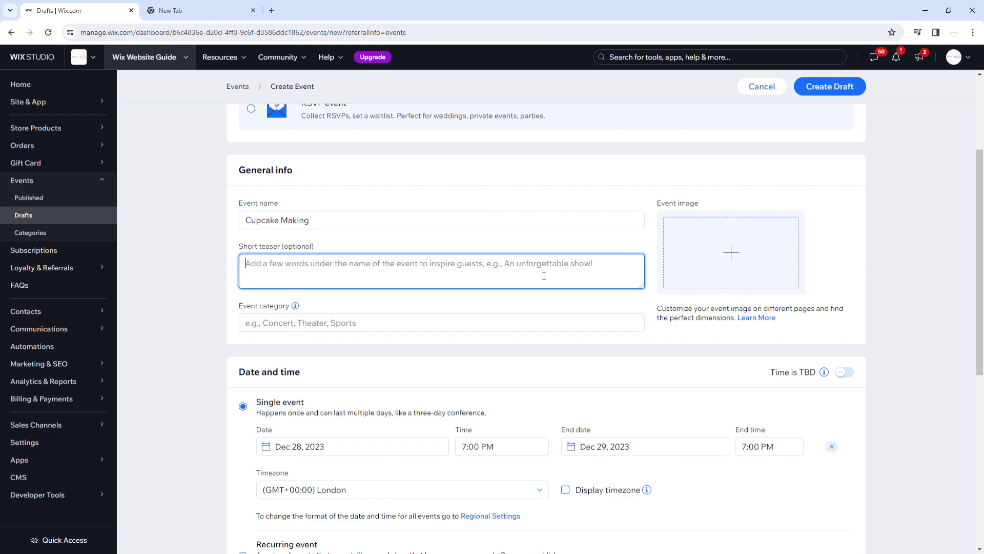
pyautogui.write('Create ')
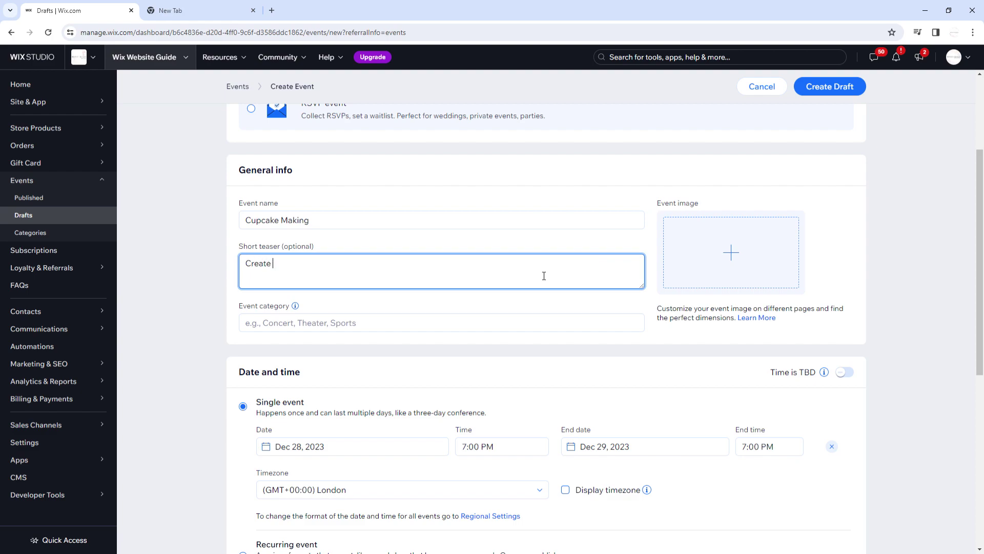
pyautogui.write('the most f')
pyautogui.write('lk')
pyautogui.write('luffy ')
pyautogui.write('cupcakes you h')
pyautogui.write('ave ever made!')
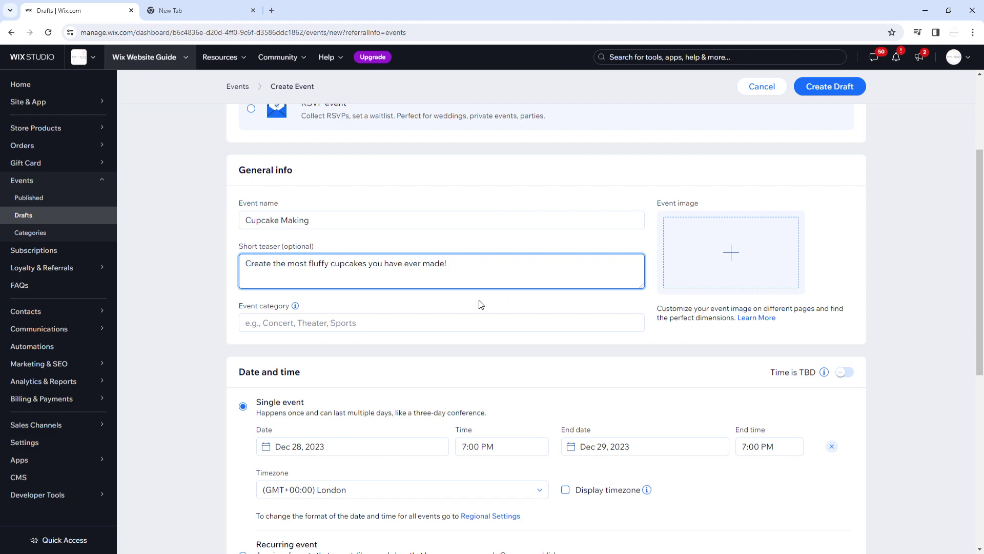
# - Try to set the event category to "Cupcakes"
pyautogui.click(432, 328)
pyautogui.write('Cupcakes')
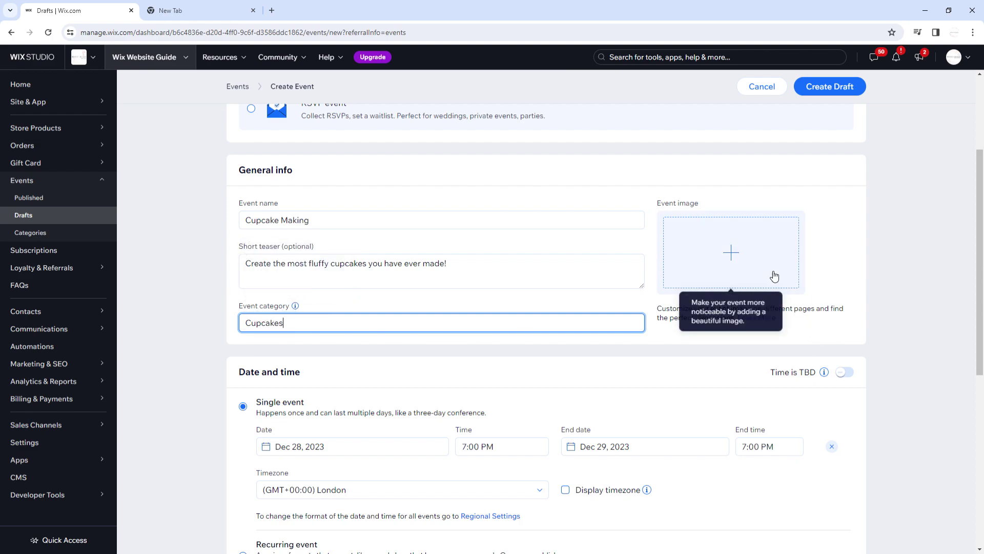
pyautogui.click(730, 254)
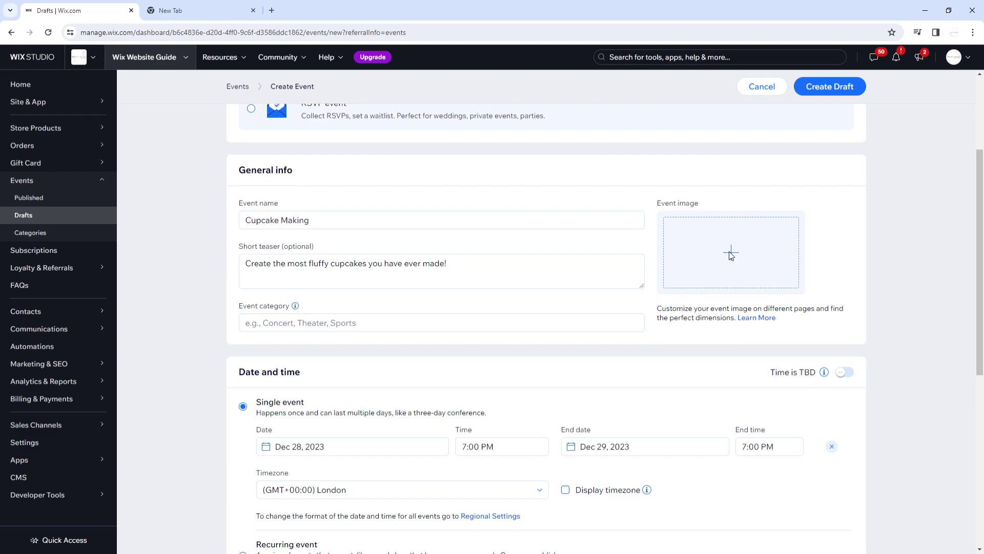
# - Search the image library for "cupcake" and set the Cupcake Icing photo as the event image
pyautogui.click(752, 251)
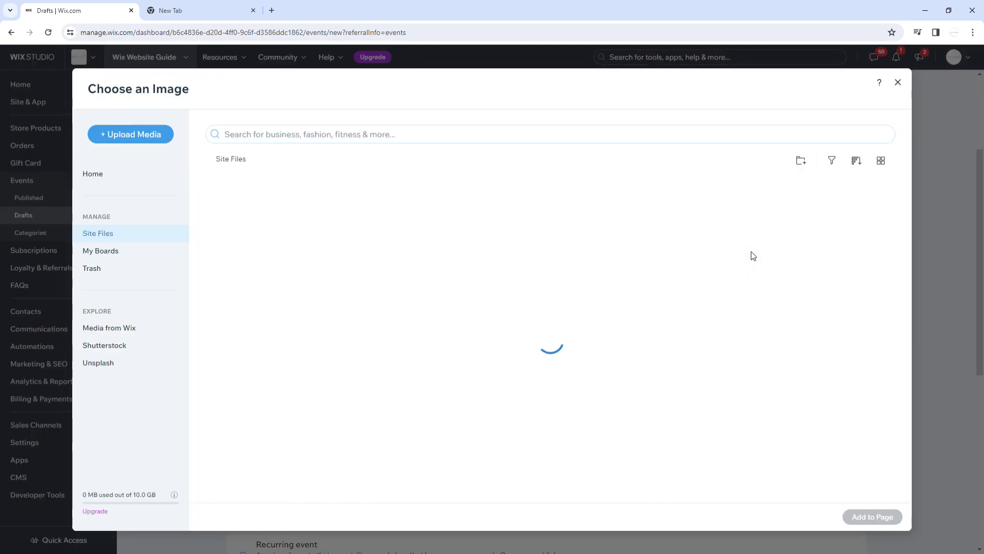
pyautogui.click(326, 138)
pyautogui.write('cupcake')
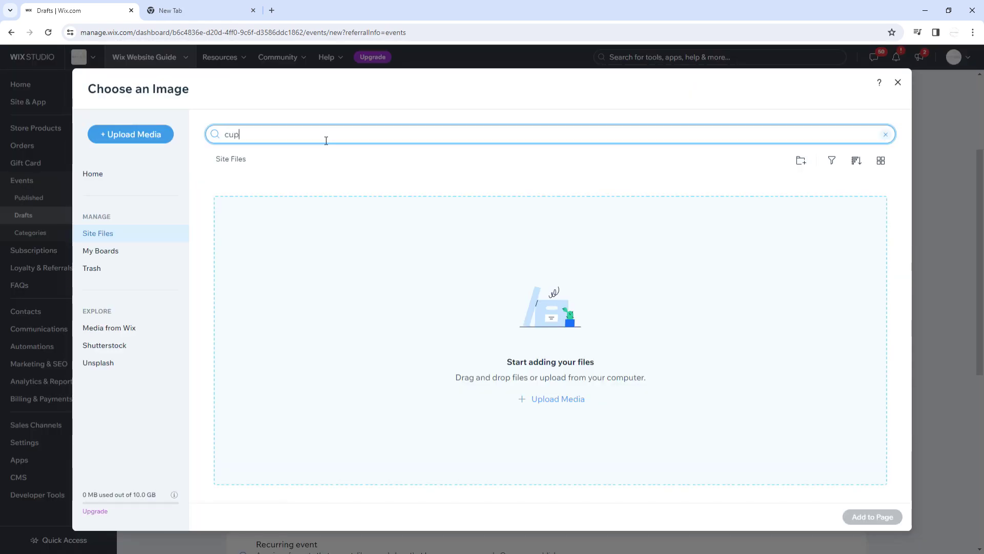
pyautogui.press('Return')
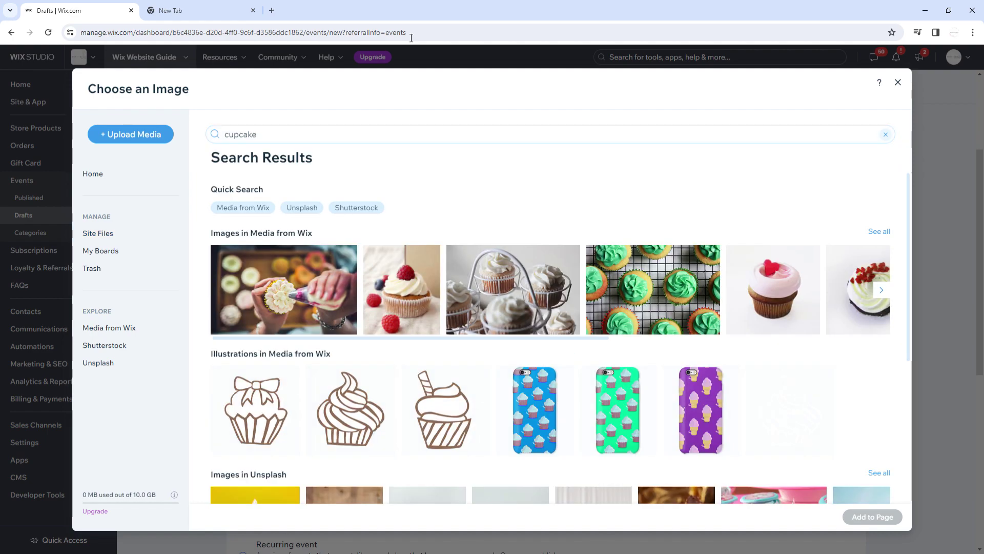
pyautogui.click(285, 288)
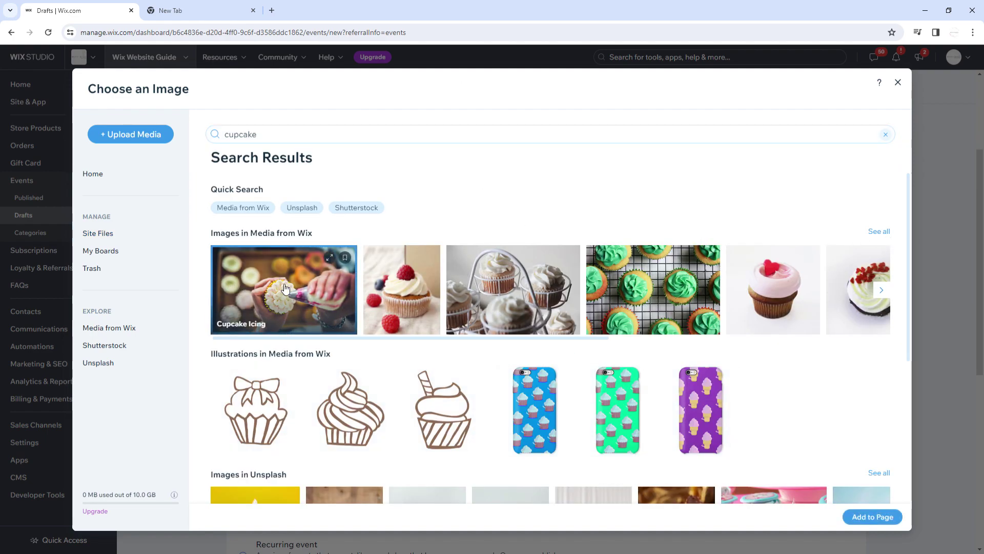
pyautogui.doubleClick(285, 288)
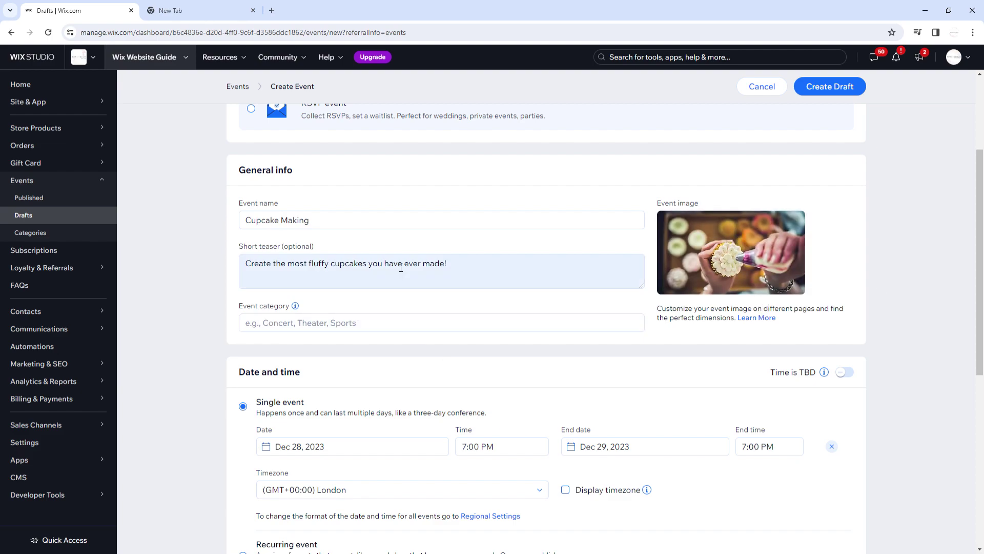
# - Try the recurring event option in the date and time settings, then return the schedule to a single event
pyautogui.scroll(-4, 405, 287)
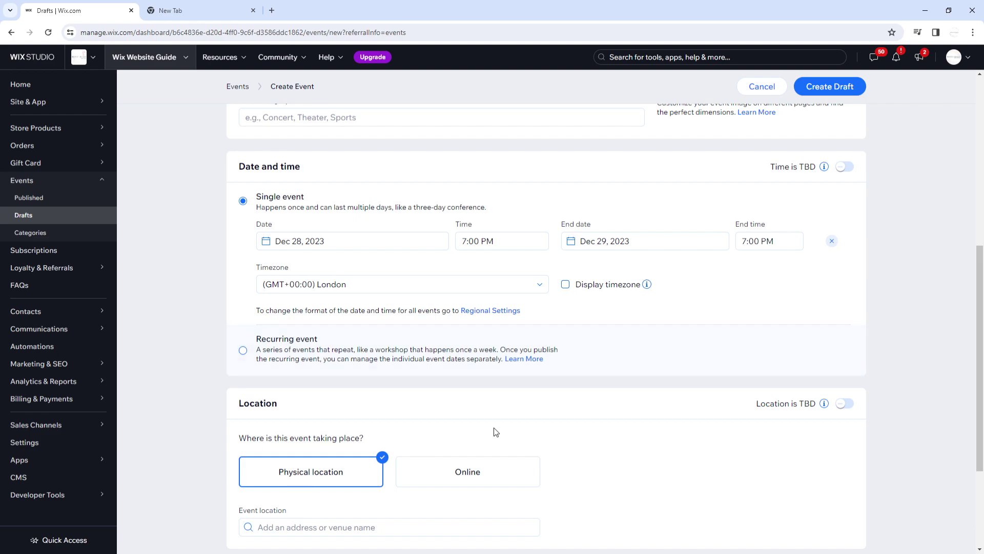
pyautogui.scroll(4, 307, 185)
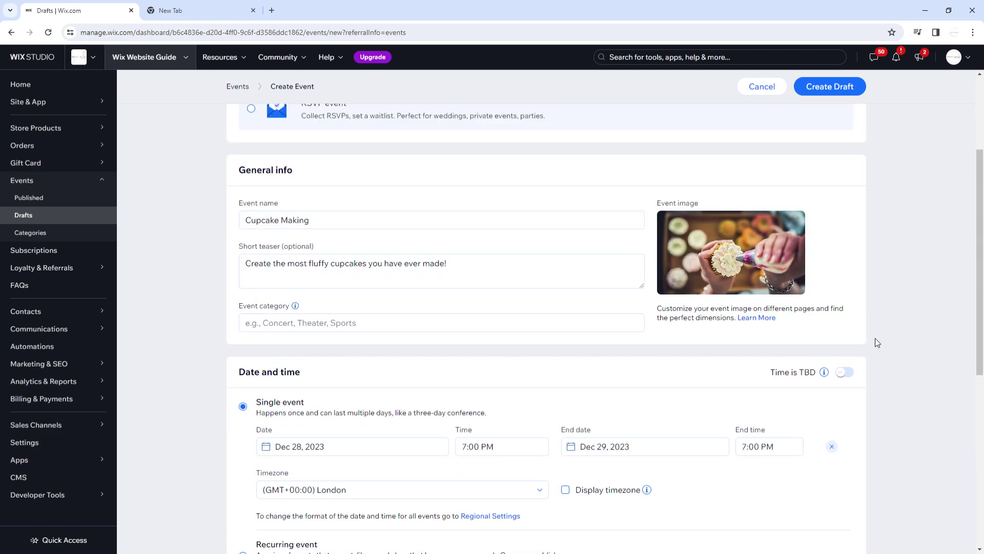
pyautogui.scroll(-5, 664, 381)
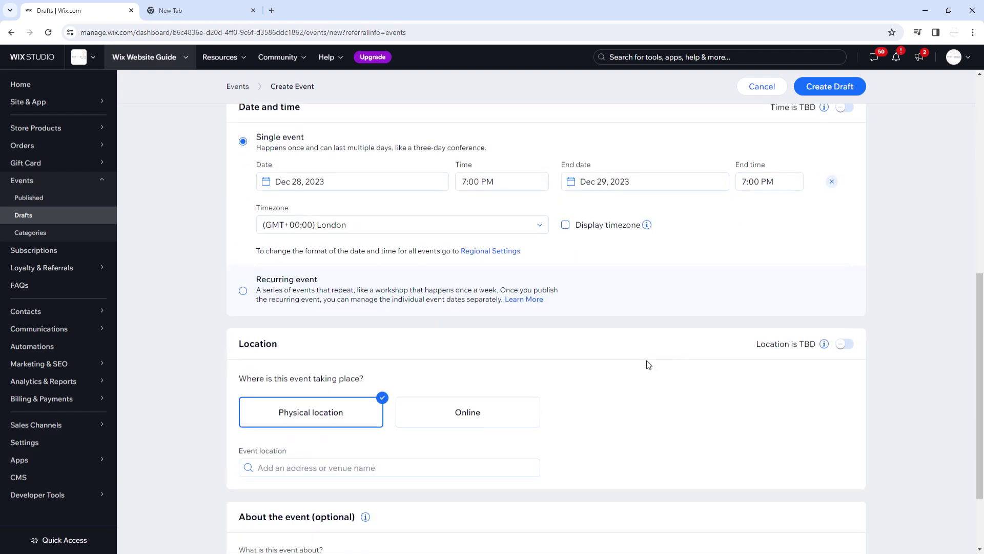
pyautogui.scroll(-1, 664, 379)
pyautogui.click(263, 233)
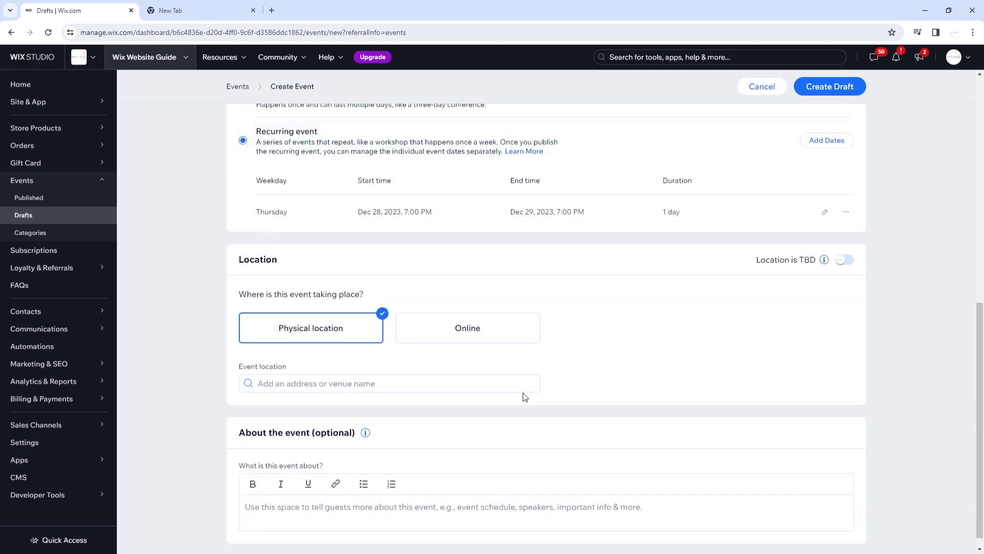
pyautogui.scroll(2, 524, 397)
pyautogui.doubleClick(266, 318)
pyautogui.click(310, 316)
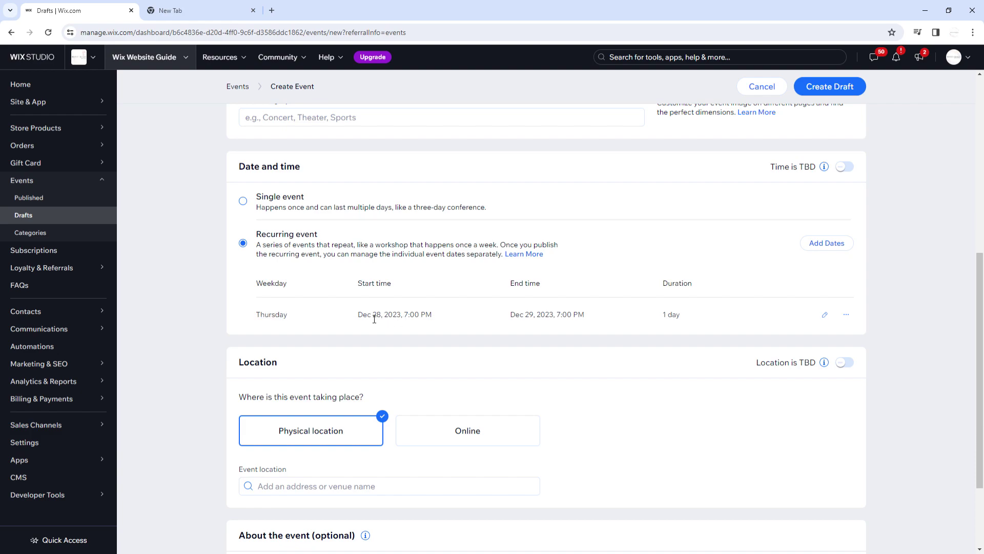
pyautogui.moveTo(365, 318); pyautogui.dragTo(429, 317)
pyautogui.click(504, 312)
pyautogui.click(280, 197)
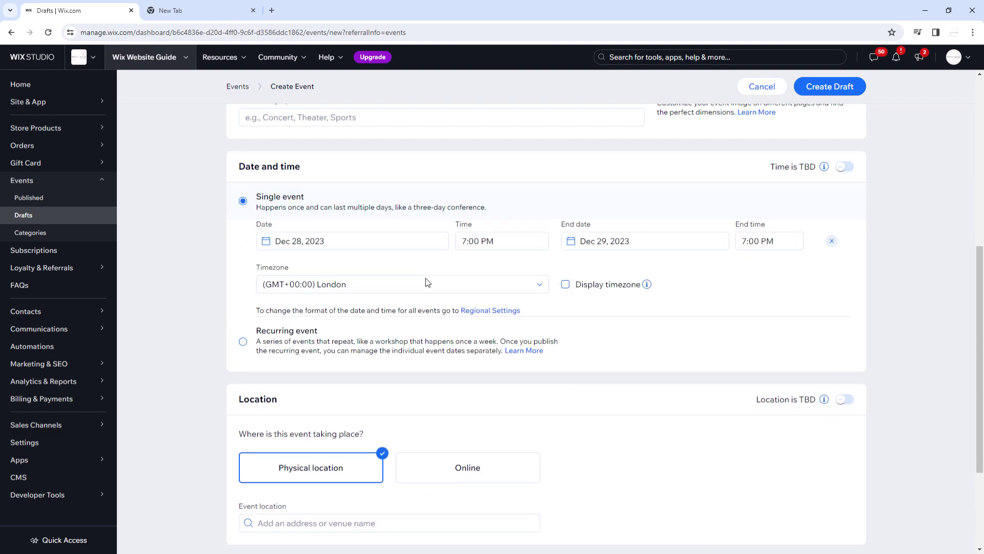
pyautogui.click(410, 344)
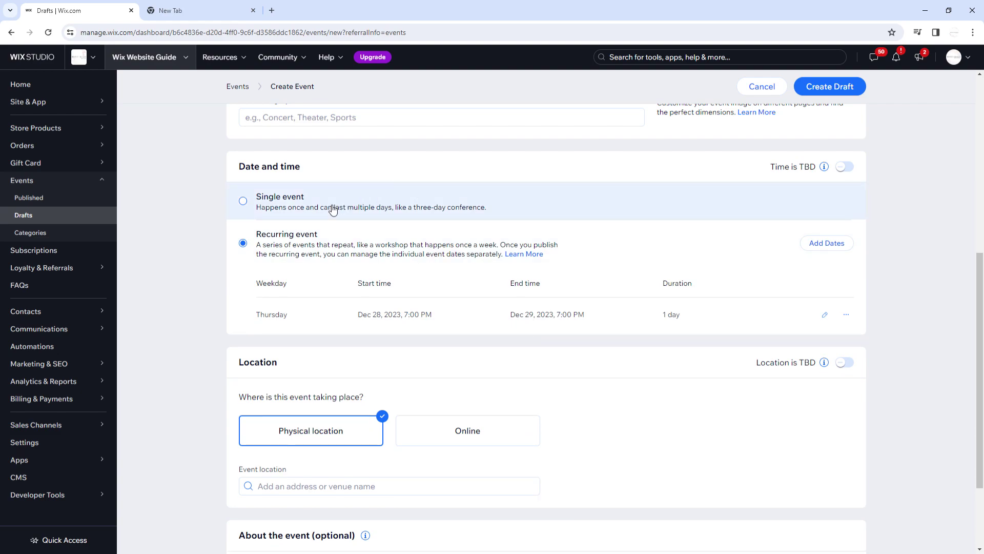
pyautogui.click(314, 207)
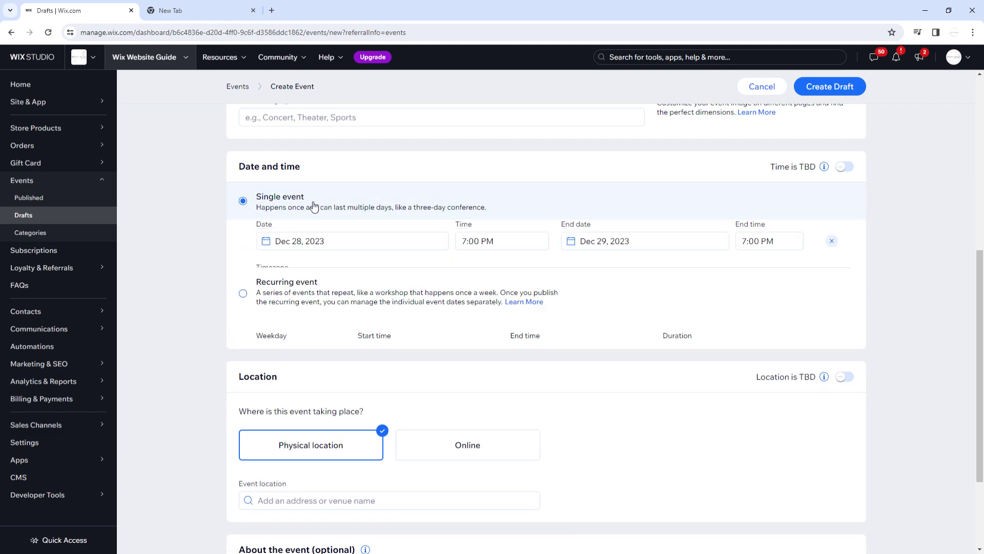
# - Set the single event's start date to Dec 20, 2023
pyautogui.scroll(4, 569, 391)
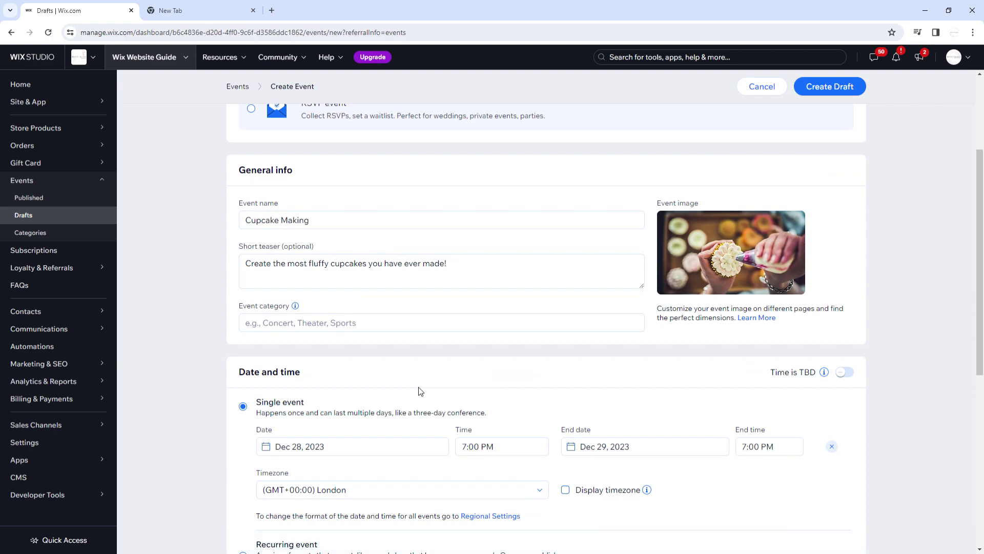
pyautogui.click(321, 451)
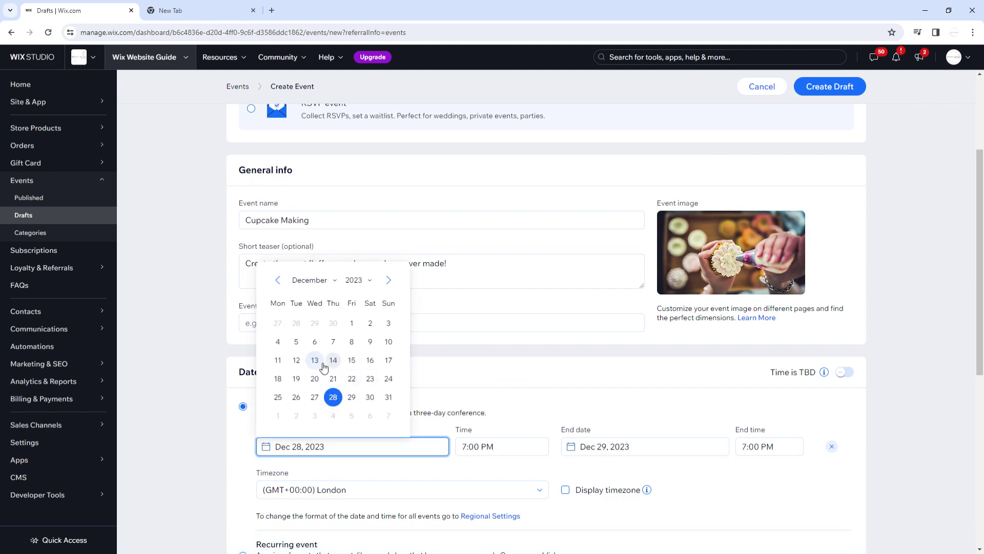
pyautogui.click(314, 378)
# - Set the event's start time to 4:00 PM
pyautogui.scroll(-3, 345, 386)
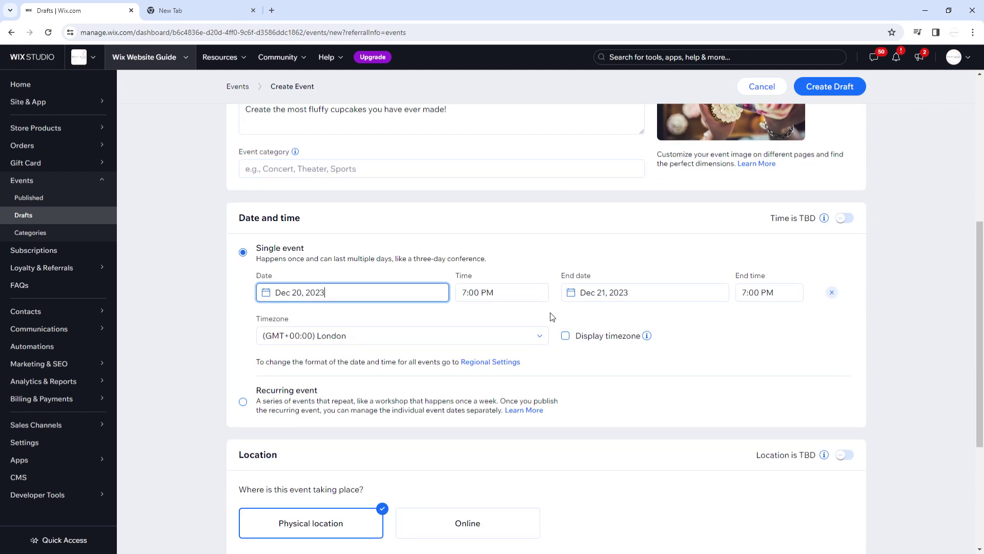
pyautogui.click(506, 290)
pyautogui.scroll(1, 518, 359)
pyautogui.scroll(5, 508, 354)
pyautogui.scroll(3, 497, 348)
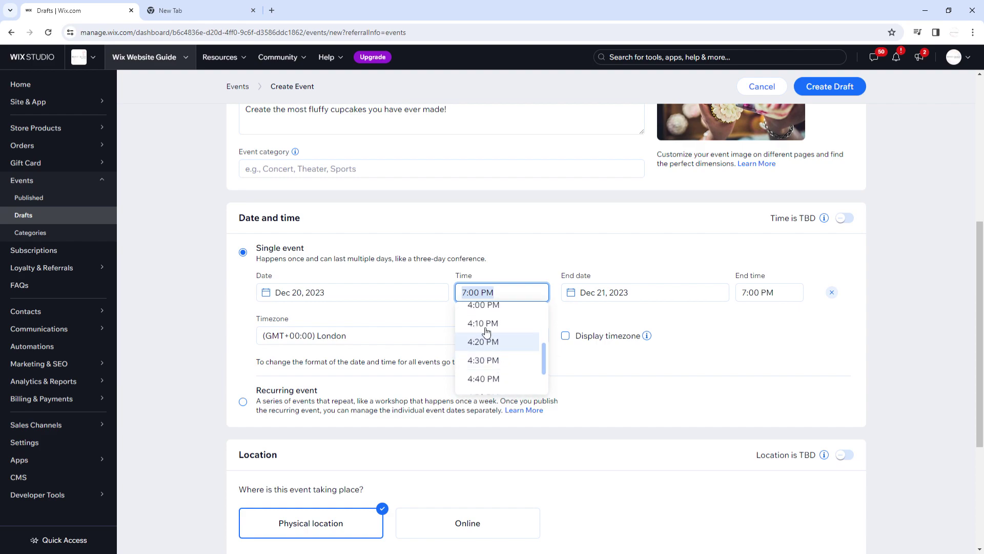
pyautogui.scroll(1, 490, 341)
pyautogui.click(483, 306)
# - Set both the start date and the end date of the event to Dec 23, 2023
pyautogui.click(328, 292)
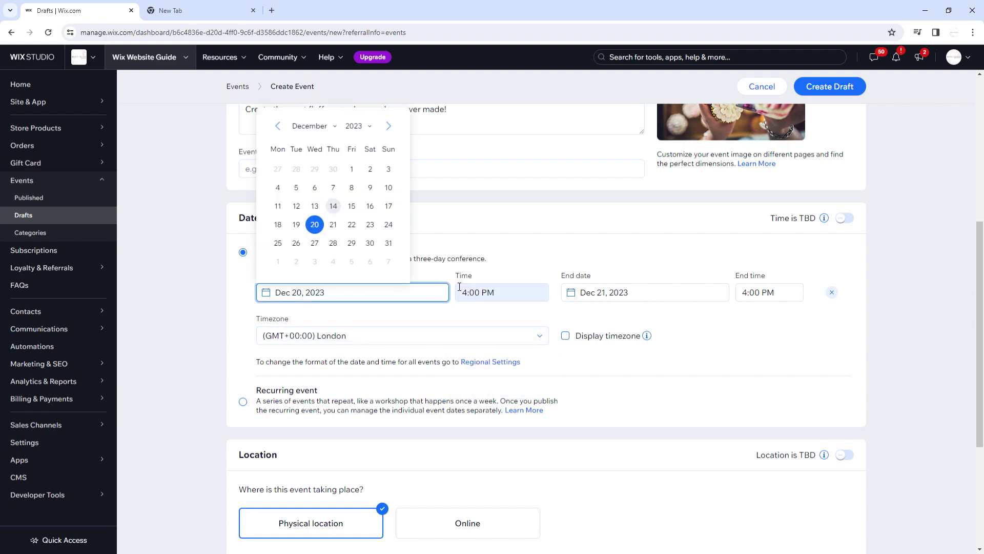
pyautogui.click(370, 224)
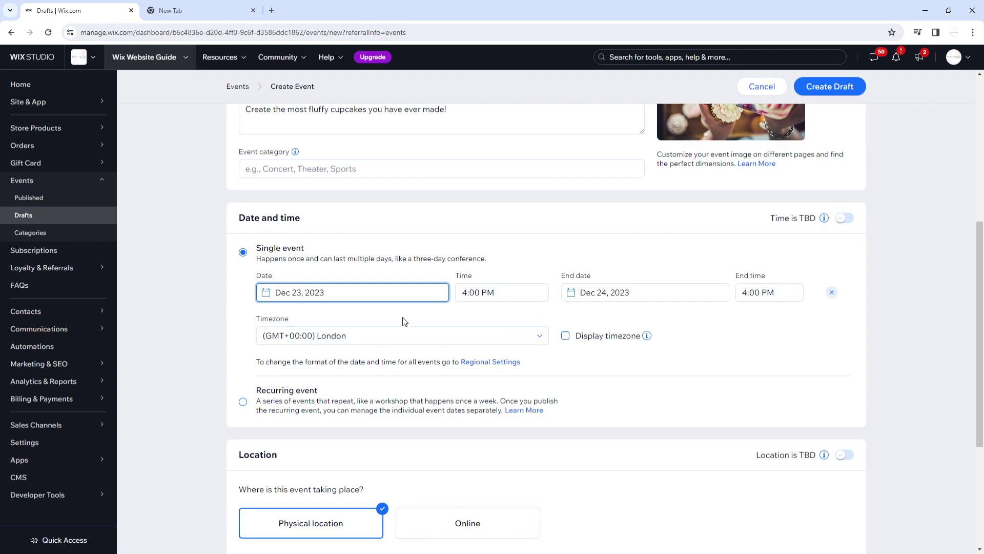
pyautogui.click(644, 303)
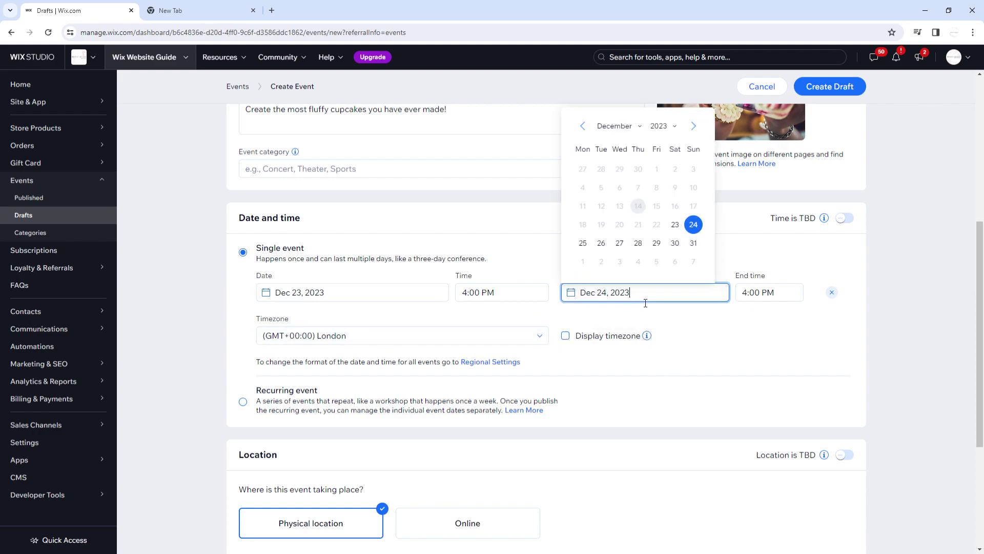
pyautogui.click(675, 224)
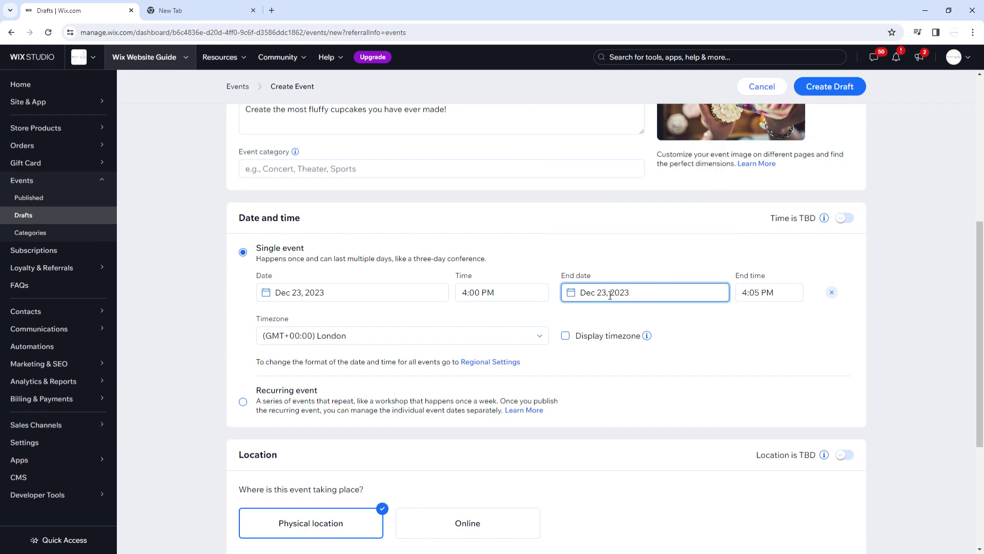
# - Set the event's end time to 6:00 PM
pyautogui.click(759, 293)
pyautogui.scroll(-4, 794, 357)
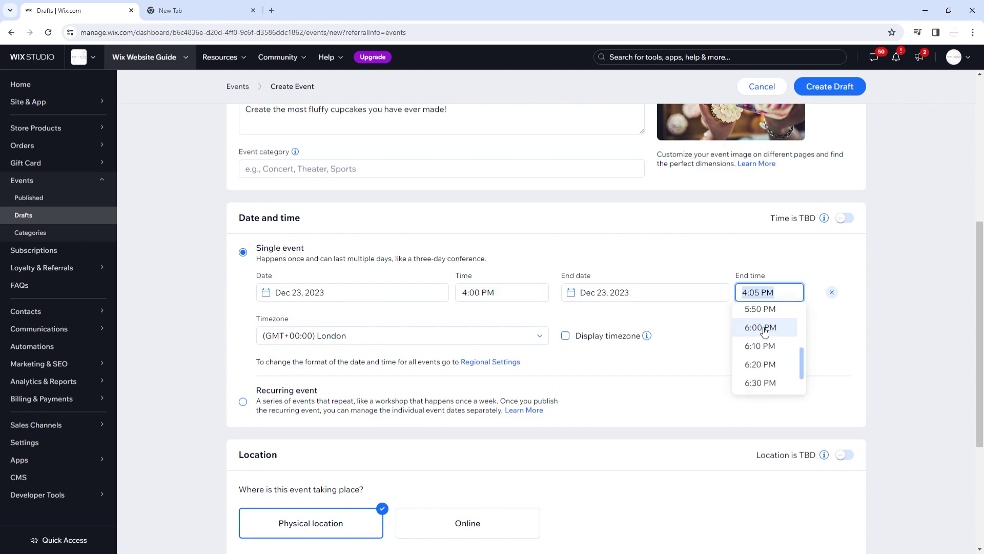
pyautogui.click(764, 330)
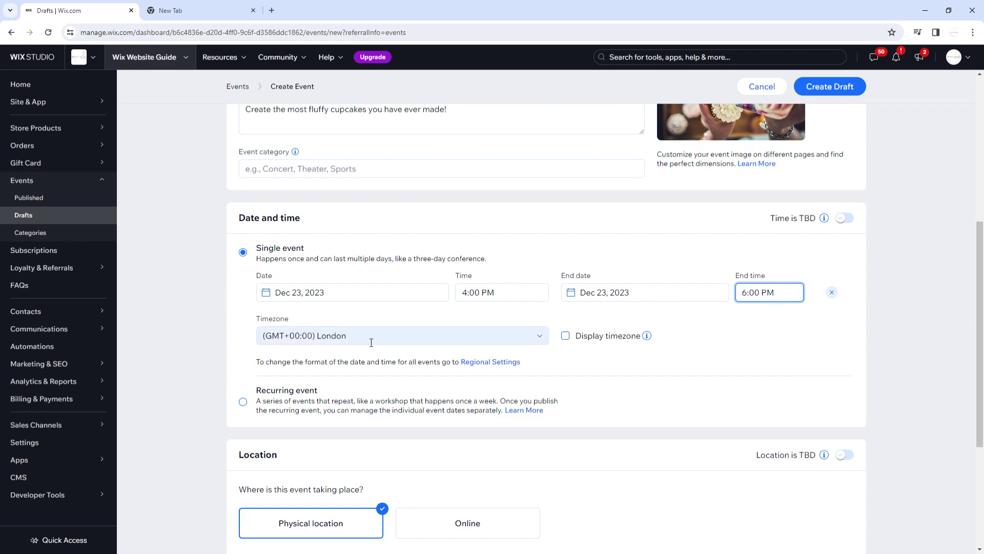
pyautogui.scroll(-3, 665, 262)
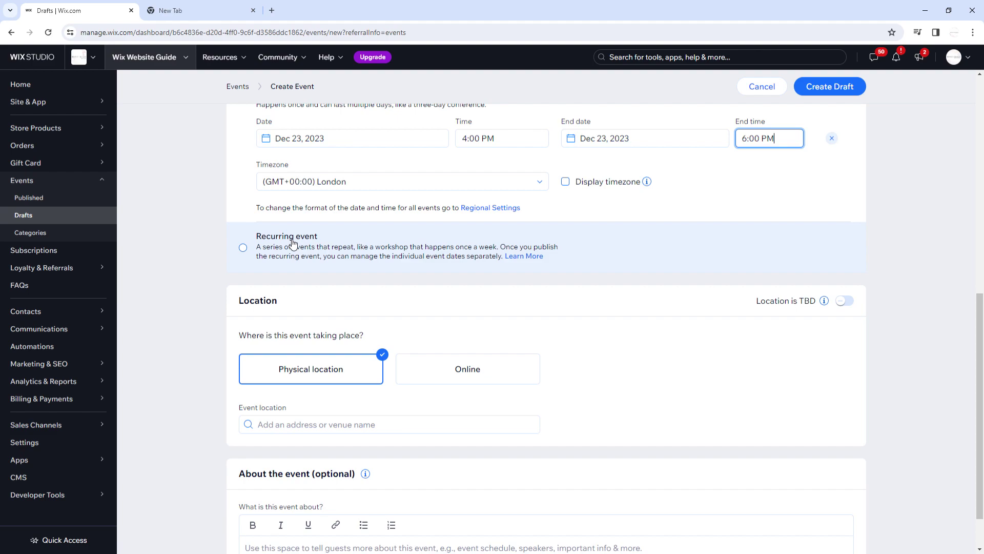
# - Set the event's physical location to London, UK and name the venue Rosalias Cupcakes
pyautogui.scroll(-1, 610, 327)
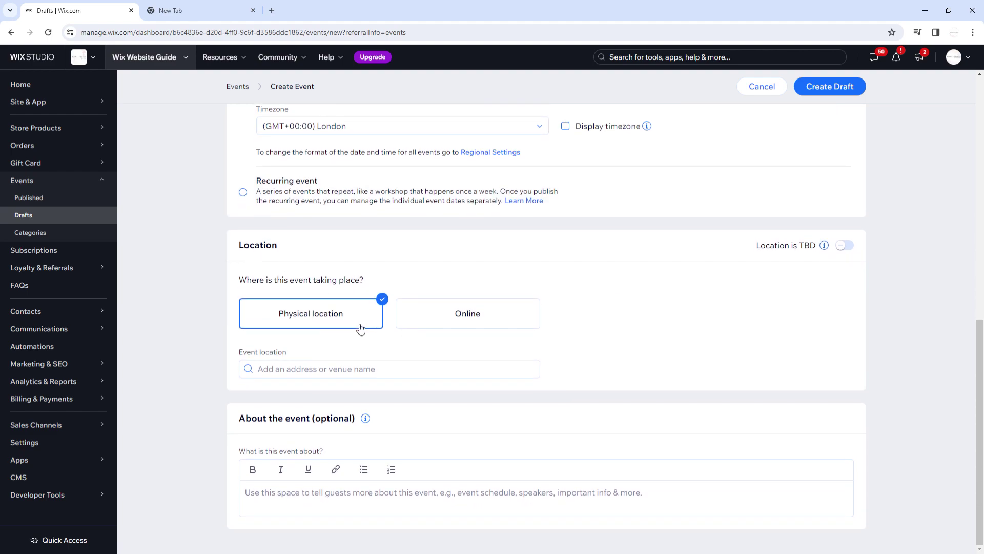
pyautogui.click(412, 373)
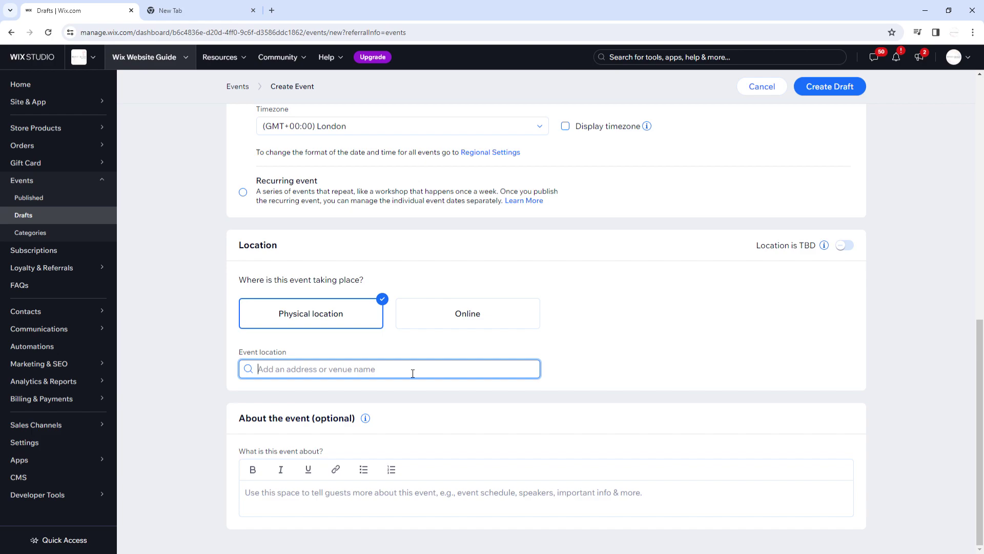
pyautogui.write('London')
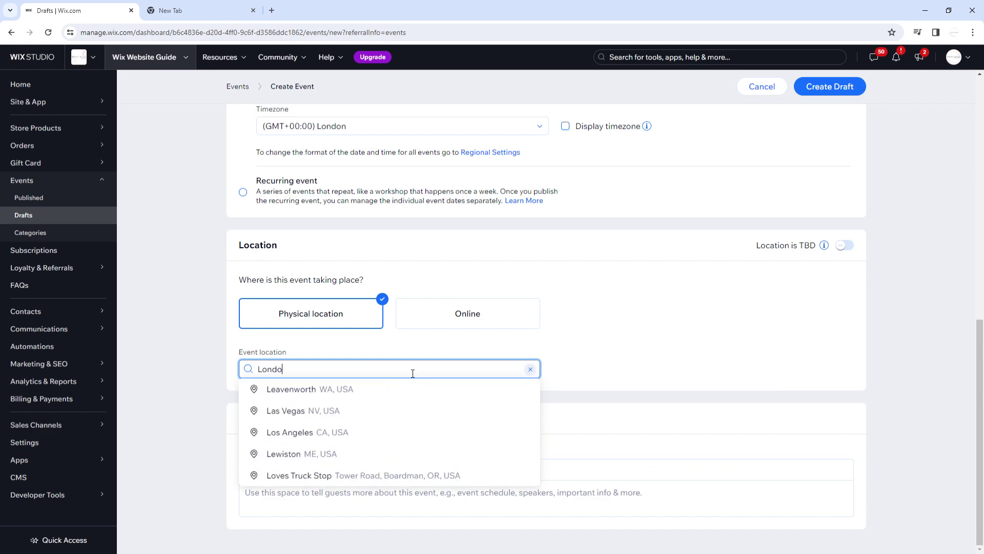
pyautogui.click(390, 388)
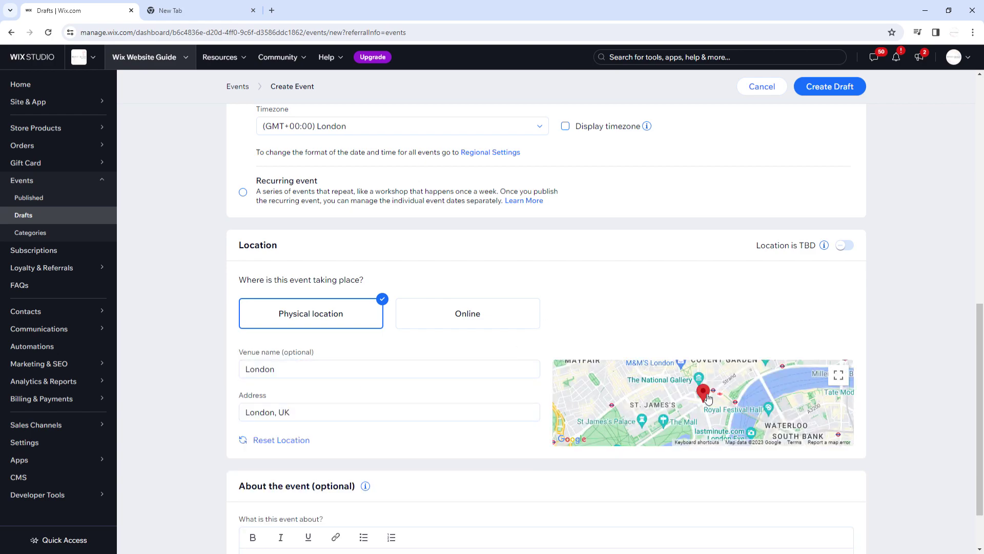
pyautogui.doubleClick(319, 375)
pyautogui.write('Rosalias Cupcakes')
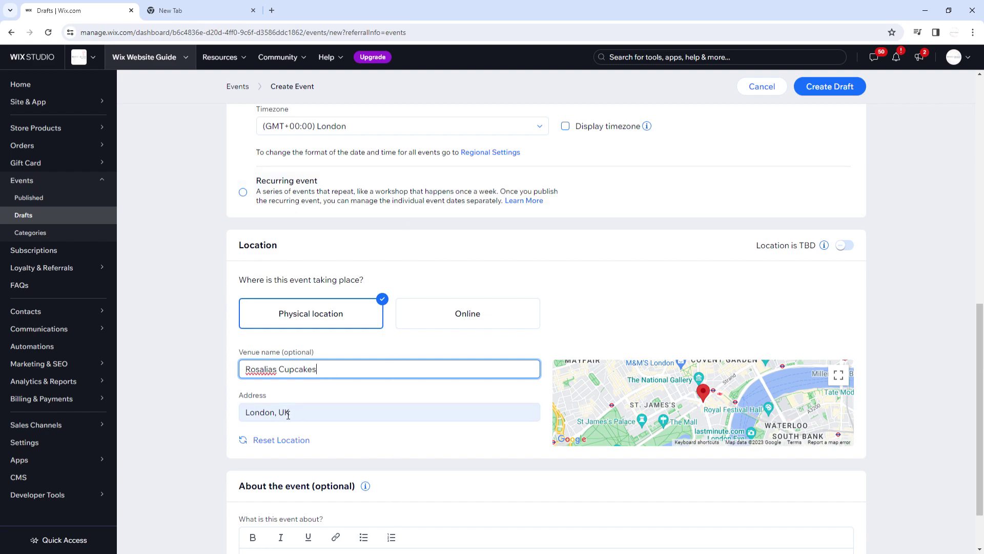
# - Try the Online location option for the event and return to Physical location
pyautogui.click(464, 320)
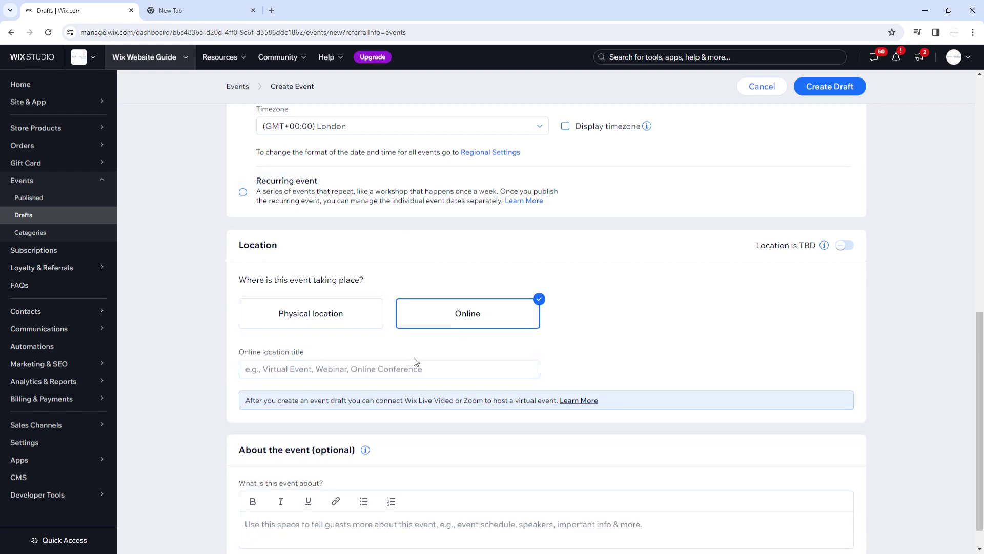
pyautogui.click(269, 369)
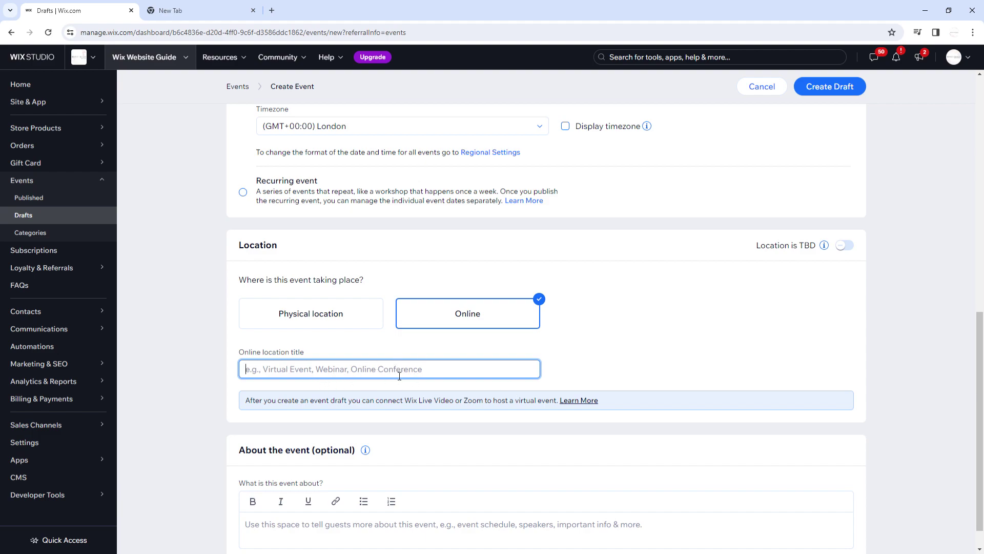
pyautogui.click(343, 318)
# - Create the draft of the Cupcake Making event, leaving its optional description empty
pyautogui.scroll(-1, 407, 382)
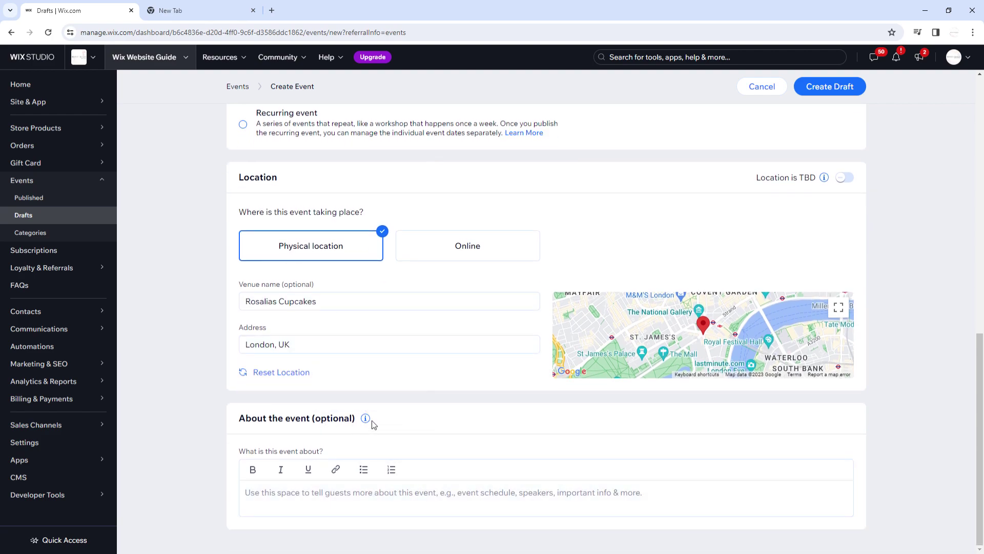
pyautogui.click(418, 493)
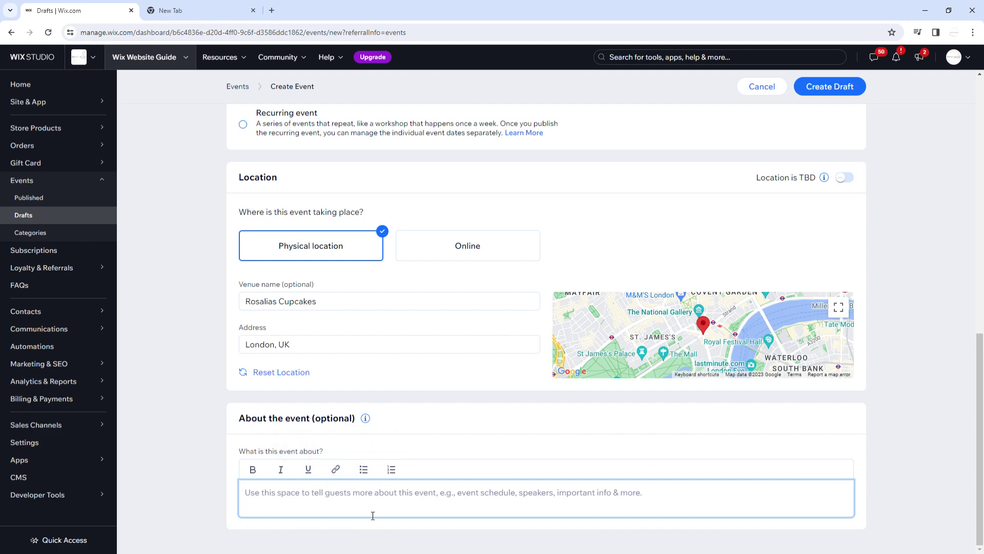
pyautogui.scroll(10, 622, 416)
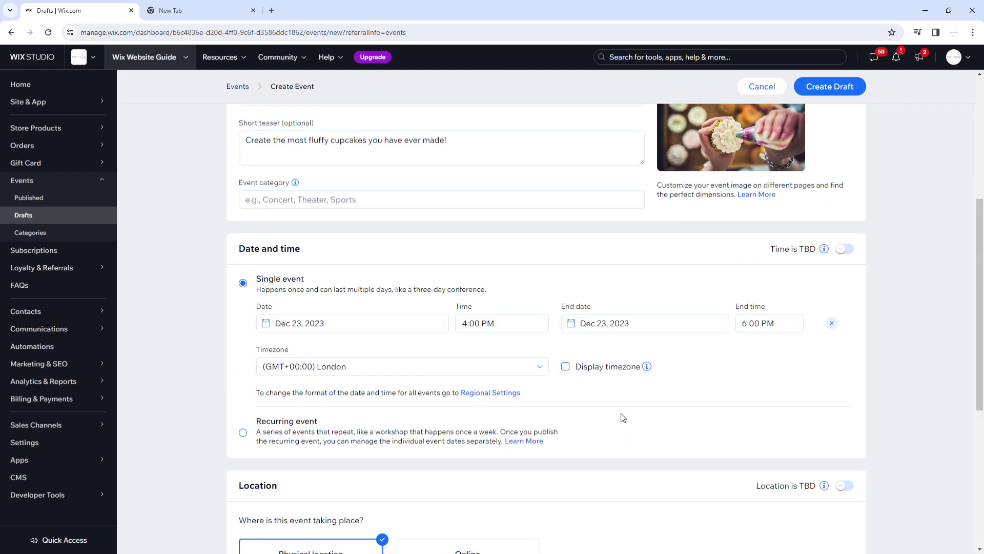
pyautogui.scroll(1, 626, 417)
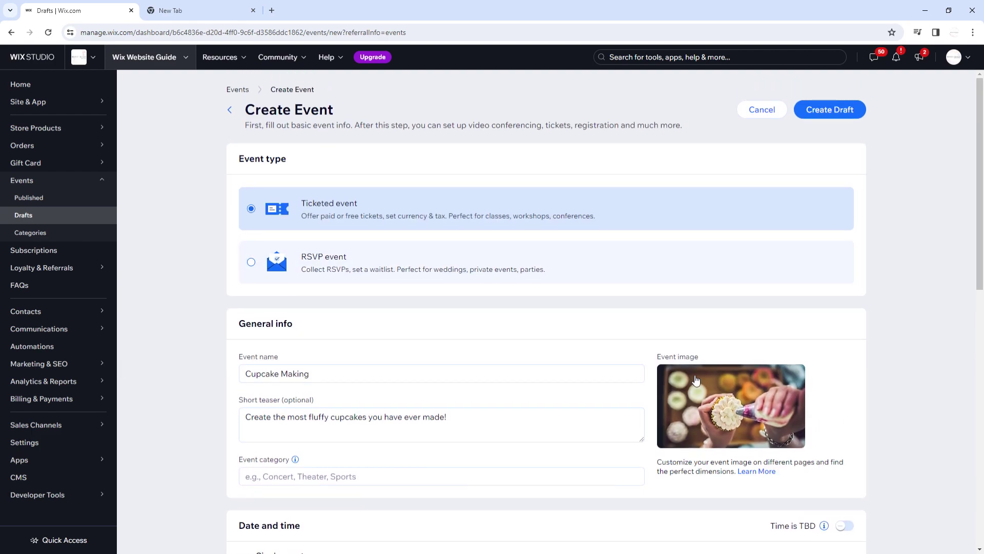
pyautogui.click(855, 106)
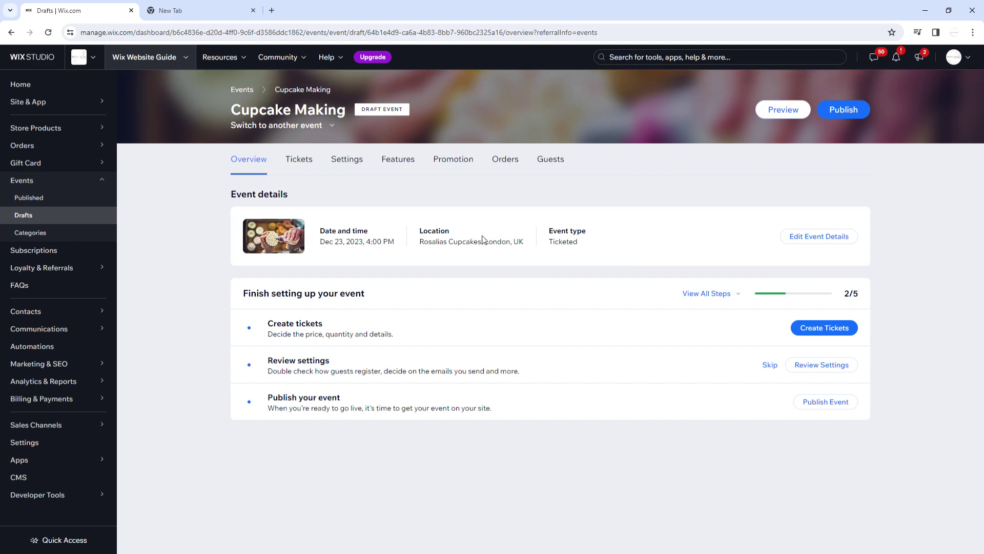
# - Publish the Cupcake Making event from the list of draft events
pyautogui.click(64, 204)
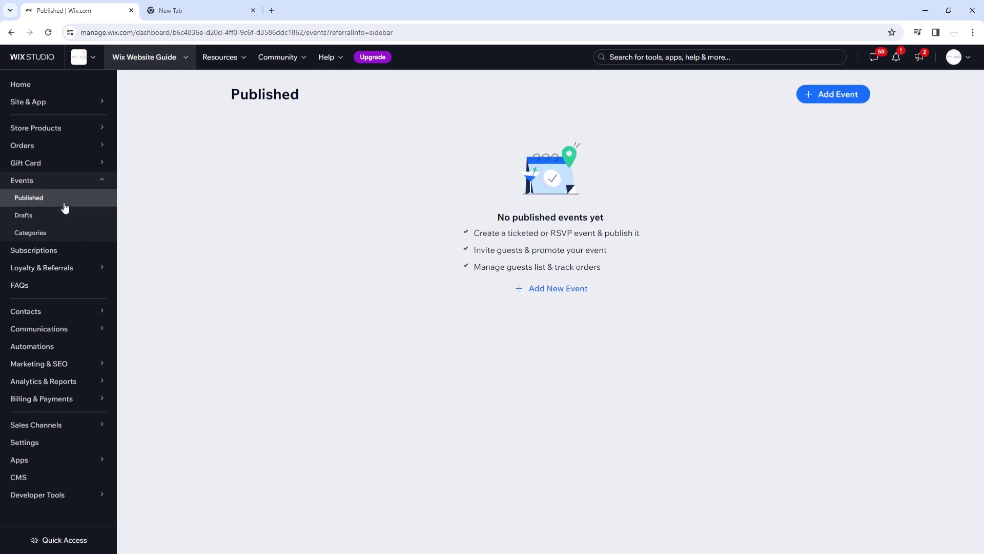
pyautogui.click(40, 216)
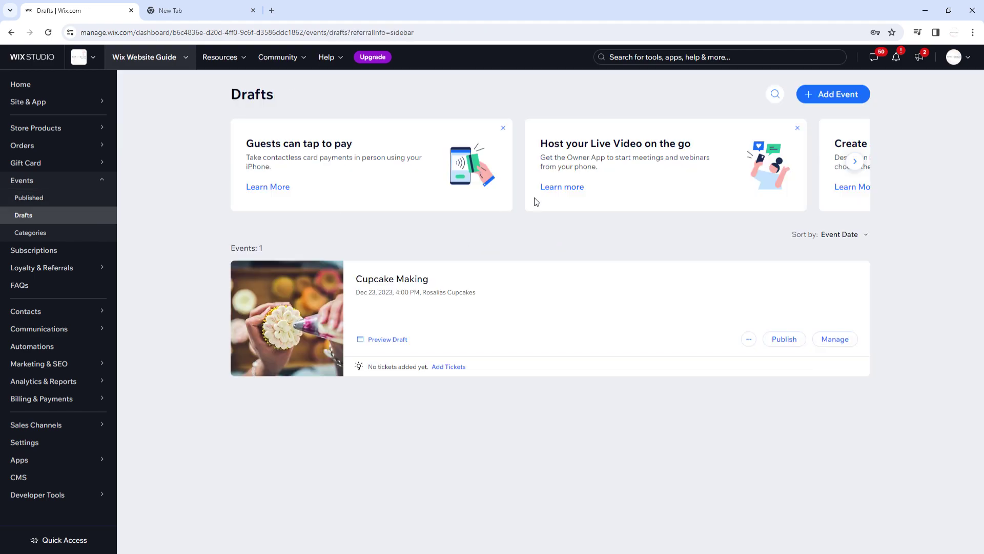
pyautogui.click(784, 339)
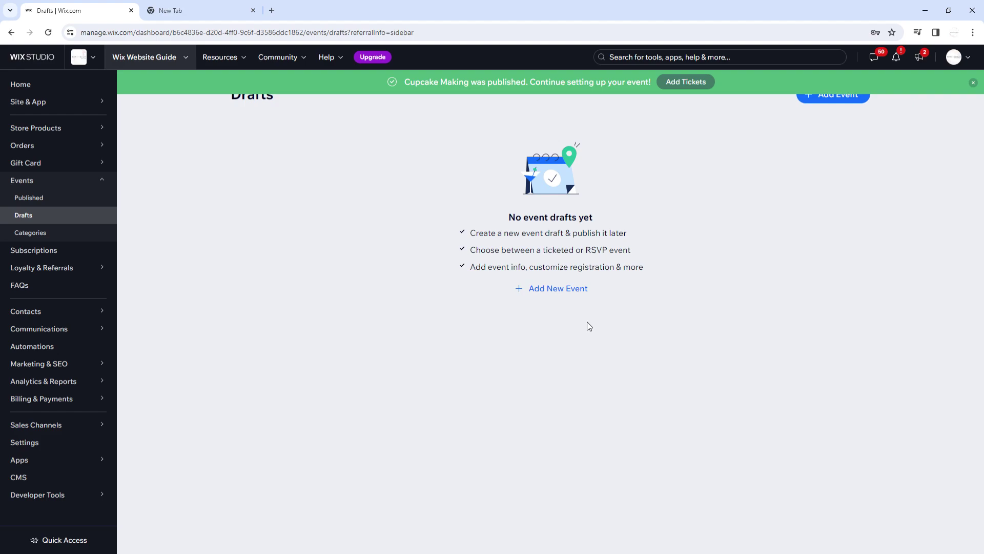
# - Open the published Cupcake Making event for managing and postpone the suggested promotion
pyautogui.click(71, 200)
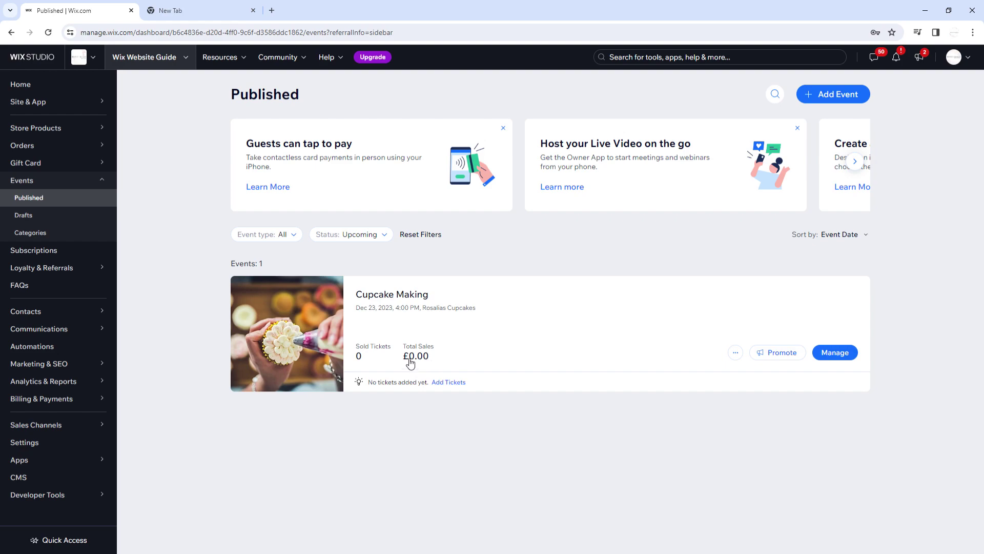
pyautogui.click(836, 364)
pyautogui.click(839, 352)
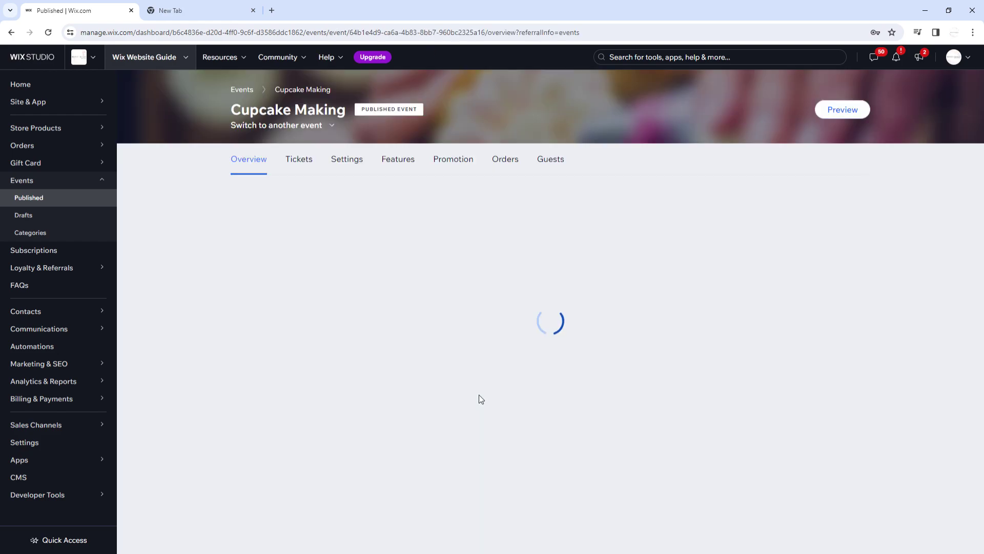
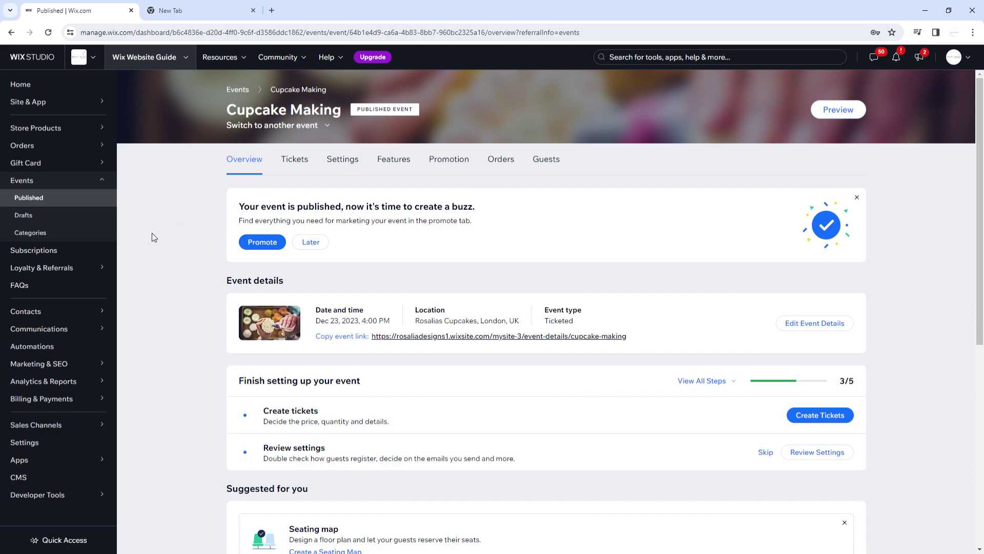
pyautogui.moveTo(58, 369)
pyautogui.click(309, 242)
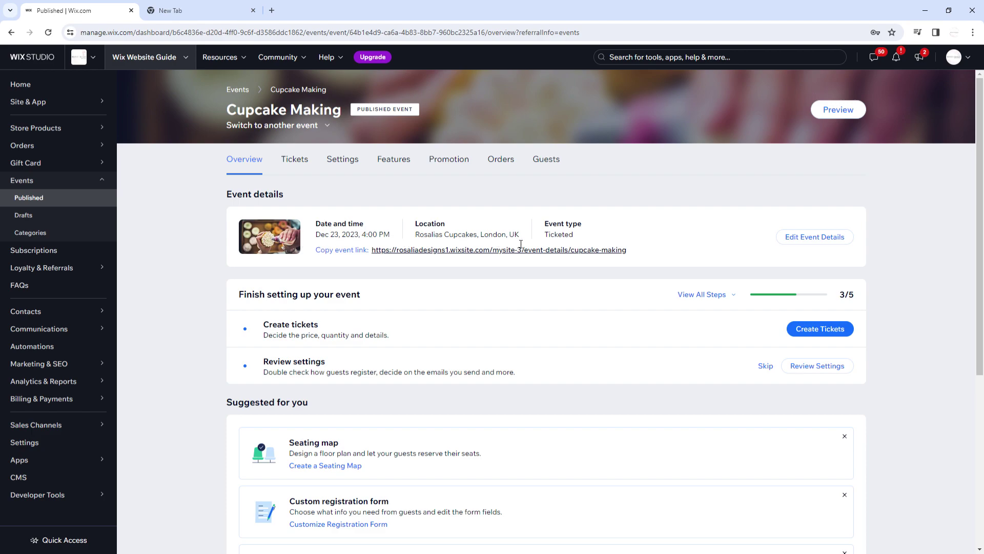
# - Review the published event's details from event type to description in the editor and save them
pyautogui.click(829, 242)
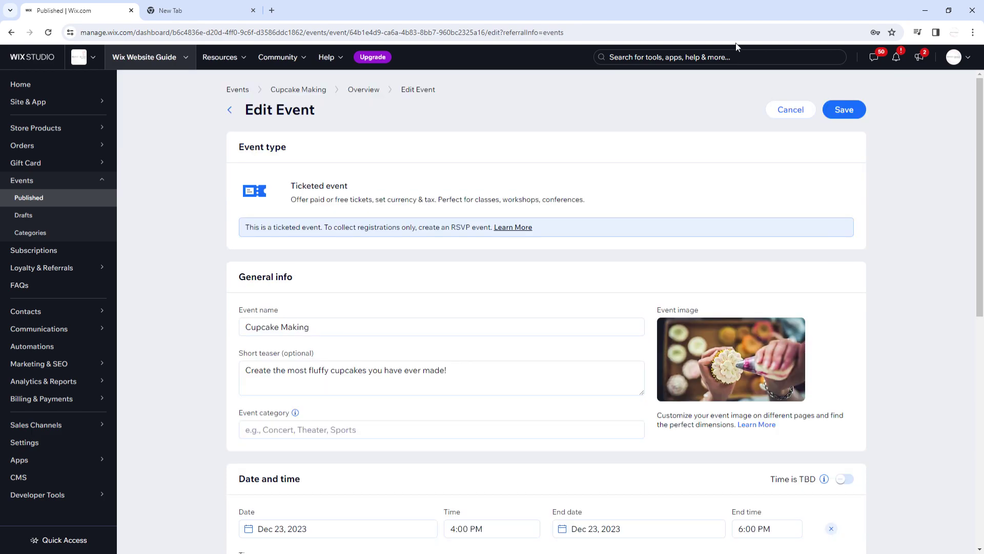
pyautogui.scroll(-8, 563, 169)
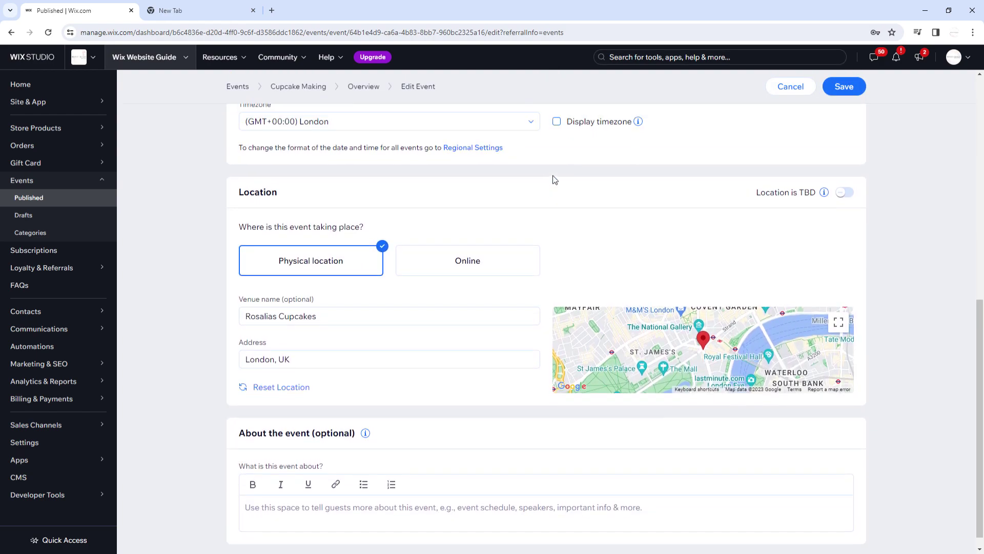
pyautogui.scroll(10, 553, 176)
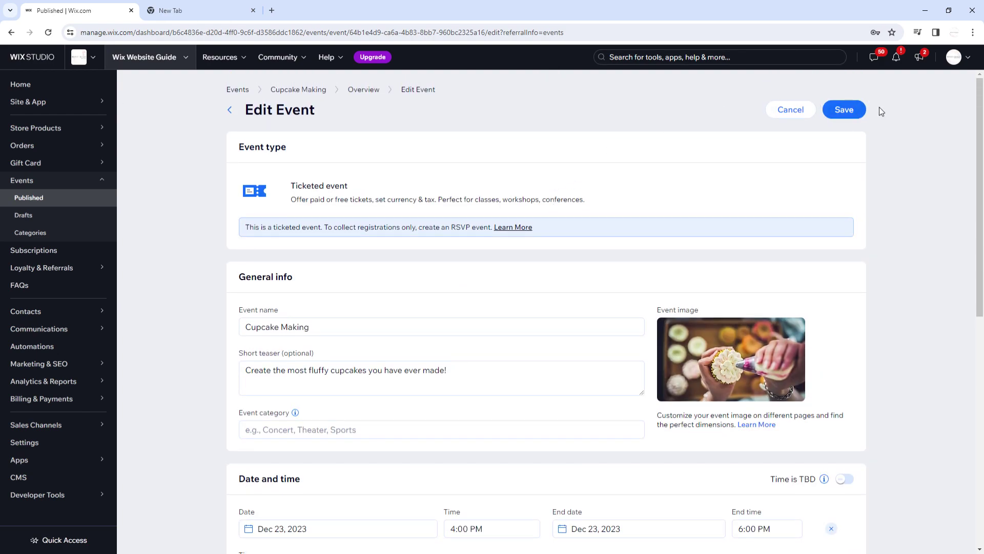
pyautogui.click(844, 109)
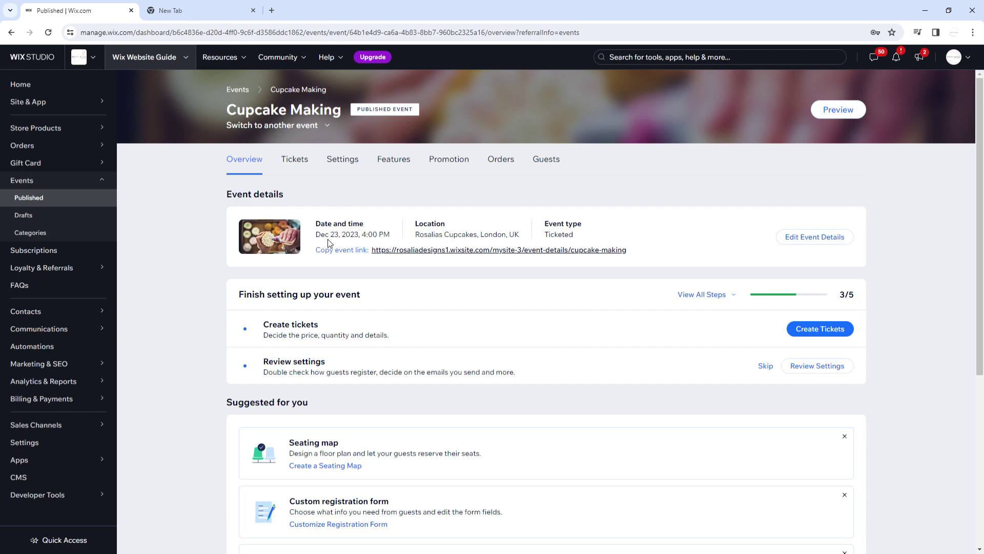
# - Start a new ticket for the Cupcake Making event and name it VIP
pyautogui.click(297, 163)
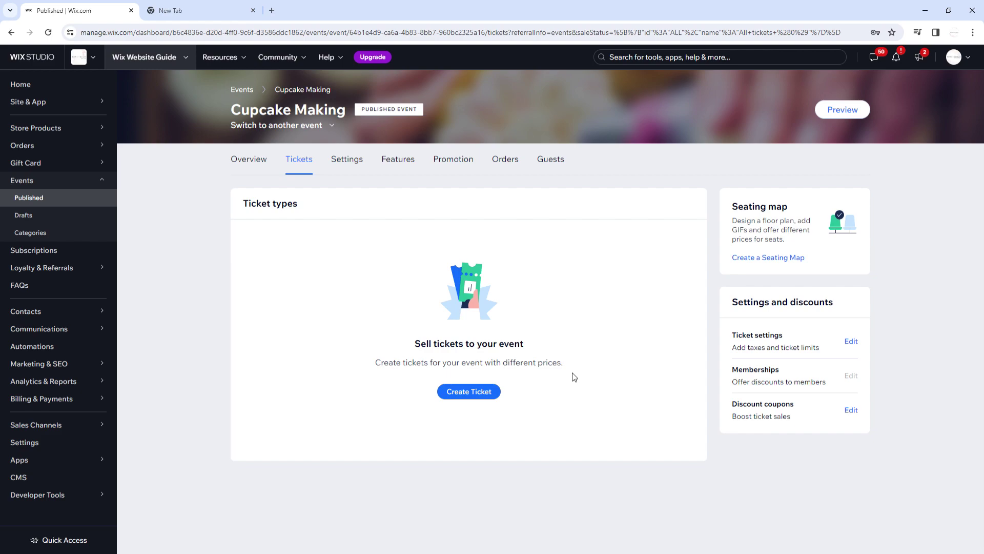
pyautogui.click(472, 392)
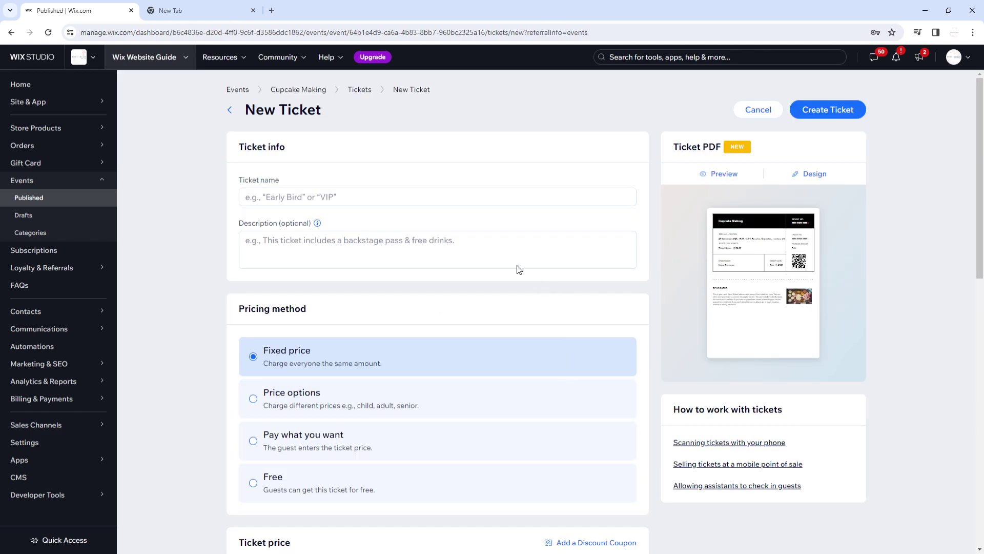
pyautogui.click(404, 197)
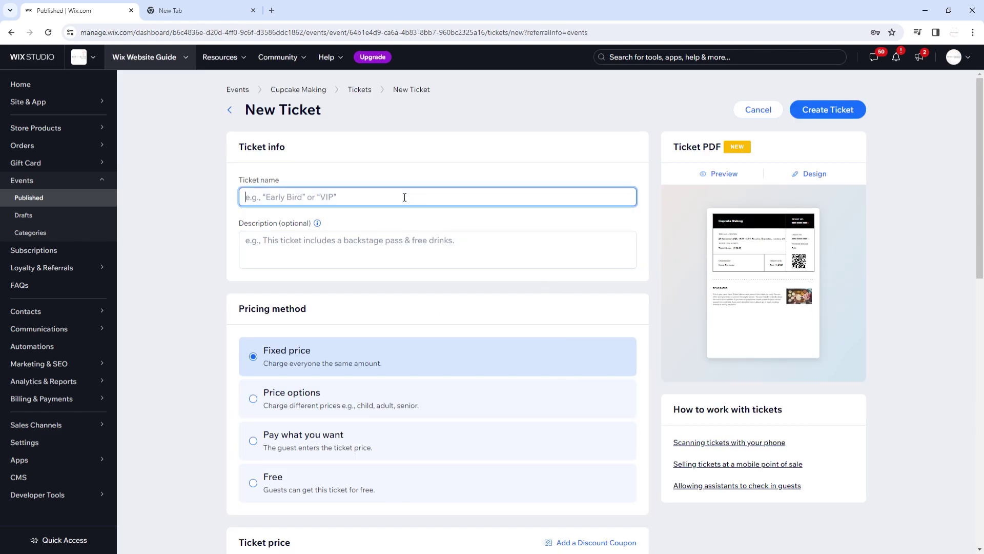
pyautogui.write('VIP')
# - Give the VIP ticket the description "Includes all ingredients & utensils"
pyautogui.click(331, 256)
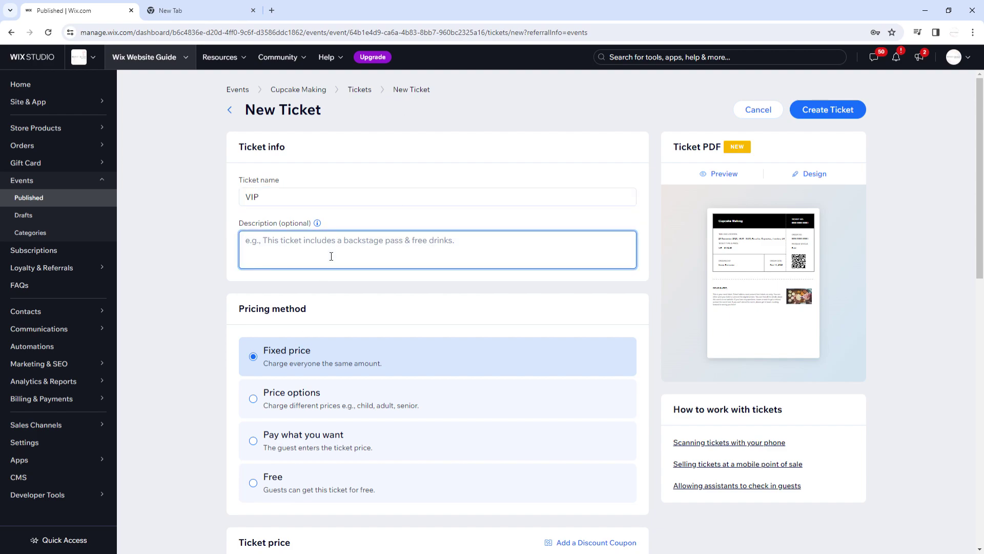
pyautogui.write('Includes')
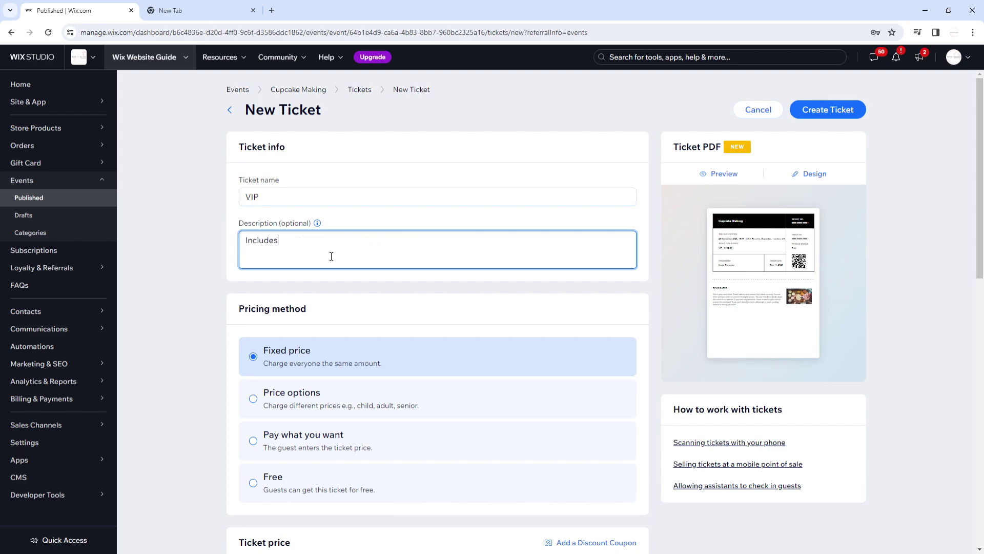
pyautogui.write(' all ingredie')
pyautogui.write('nts &')
pyautogui.write(' co')
pyautogui.press('BackSpace')
pyautogui.press('BackSpace')
pyautogui.write('utensils')
# - Try the Pay what you want pricing, return to Fixed price and set the VIP ticket's price to £50
pyautogui.scroll(-5, 378, 280)
pyautogui.scroll(4, 387, 281)
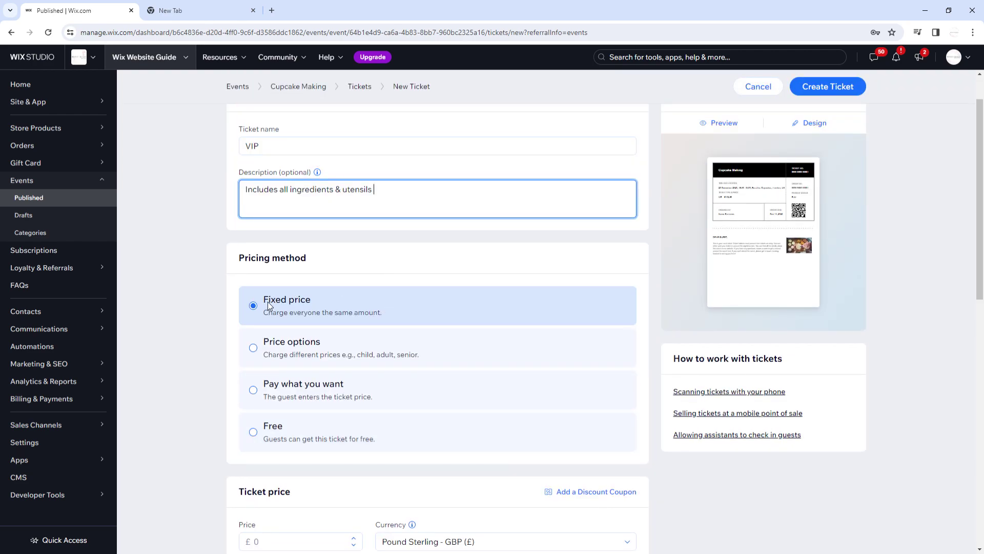
pyautogui.scroll(-3, 267, 304)
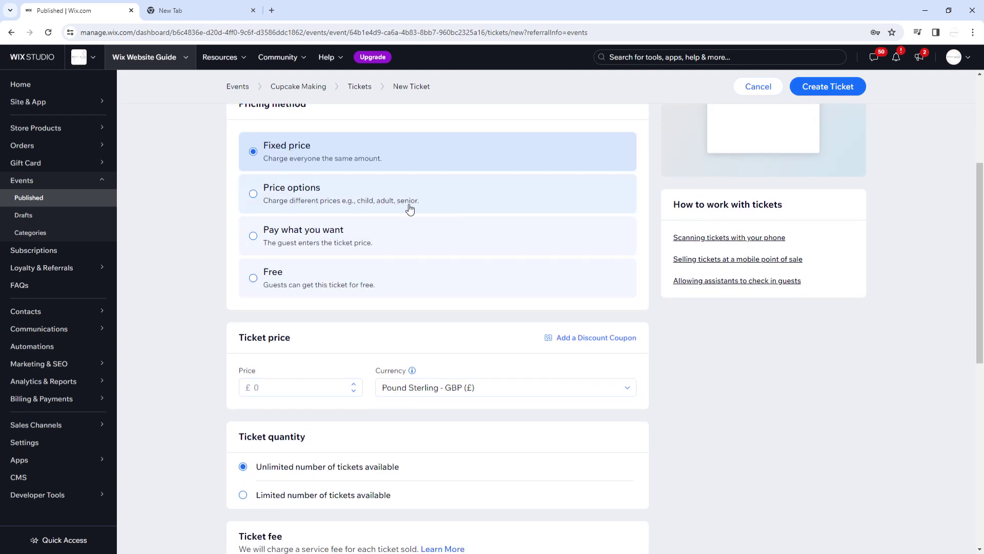
pyautogui.click(311, 250)
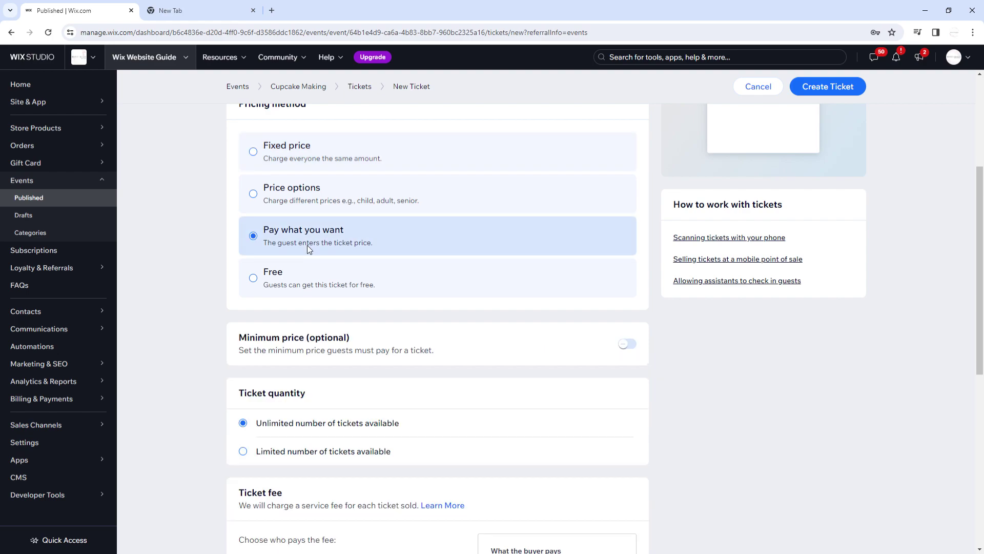
pyautogui.click(274, 155)
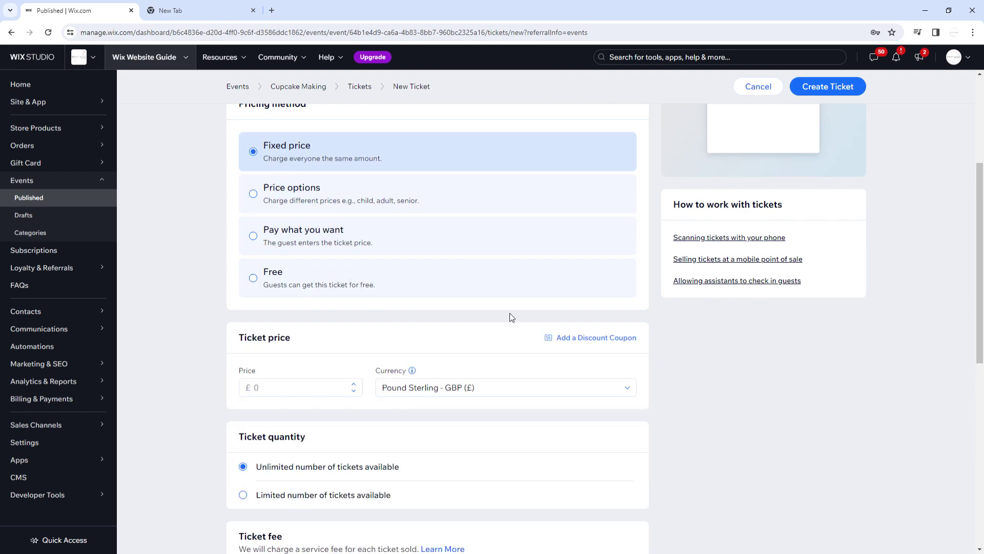
pyautogui.click(318, 392)
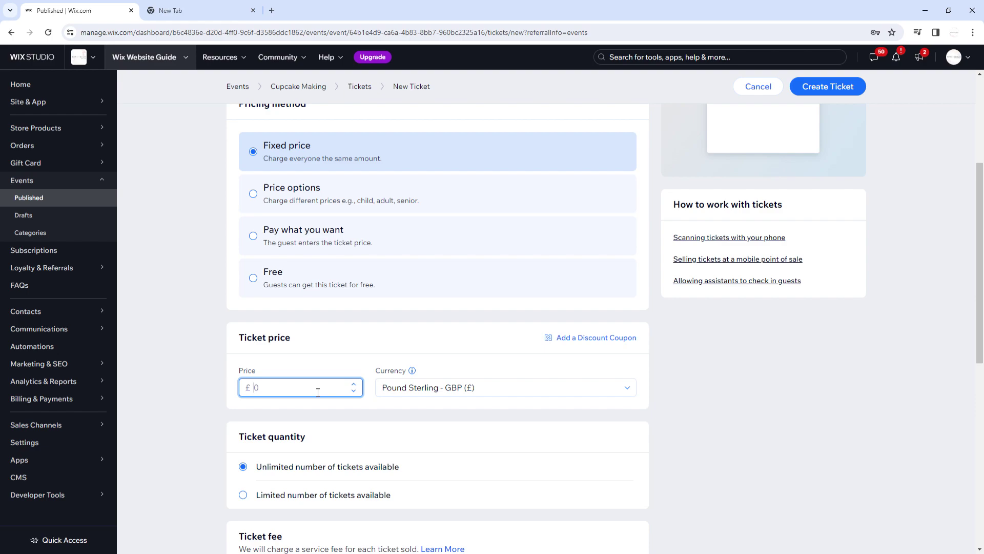
pyautogui.write('30')
pyautogui.scroll(5, 297, 215)
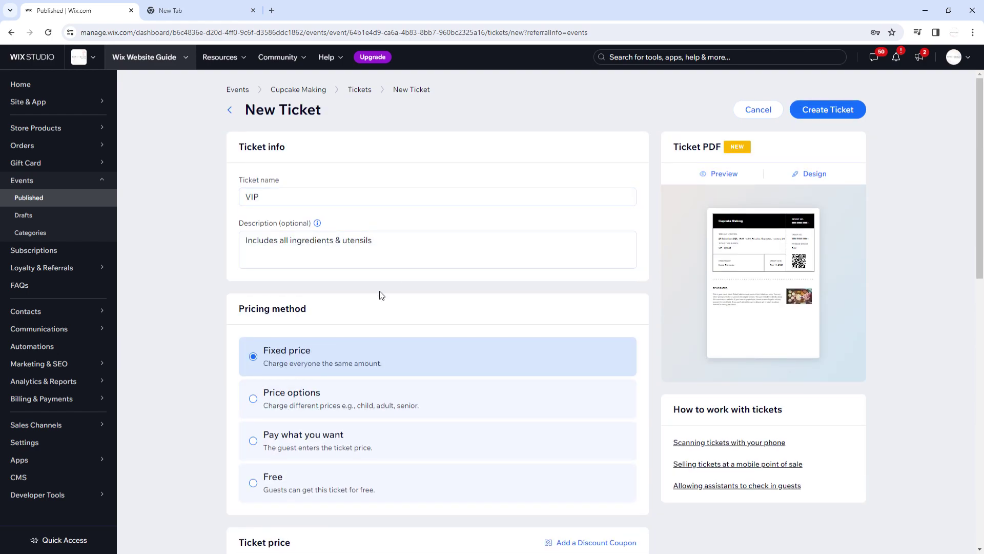
pyautogui.scroll(-4, 381, 294)
pyautogui.scroll(-3, 387, 382)
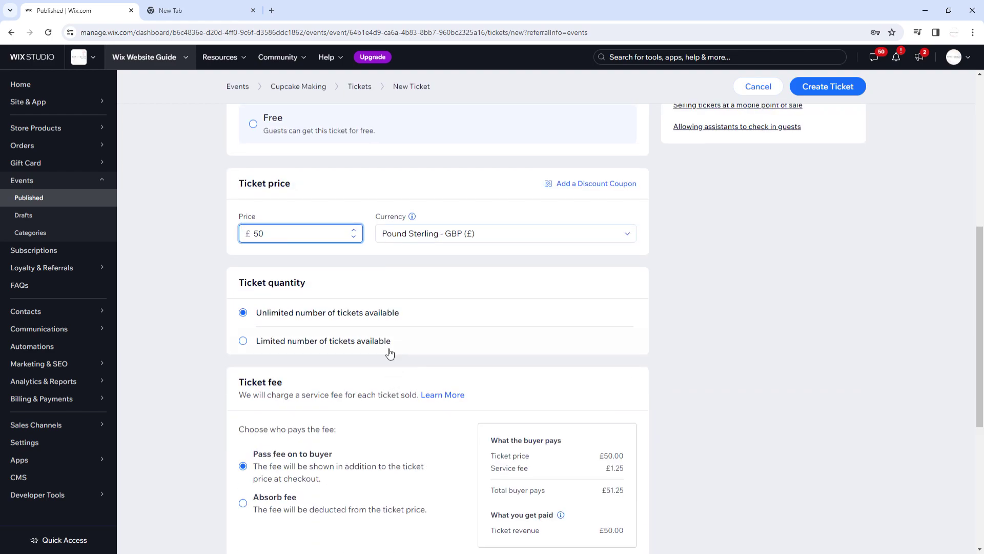
# - Limit the number of VIP tickets available to 5
pyautogui.click(339, 342)
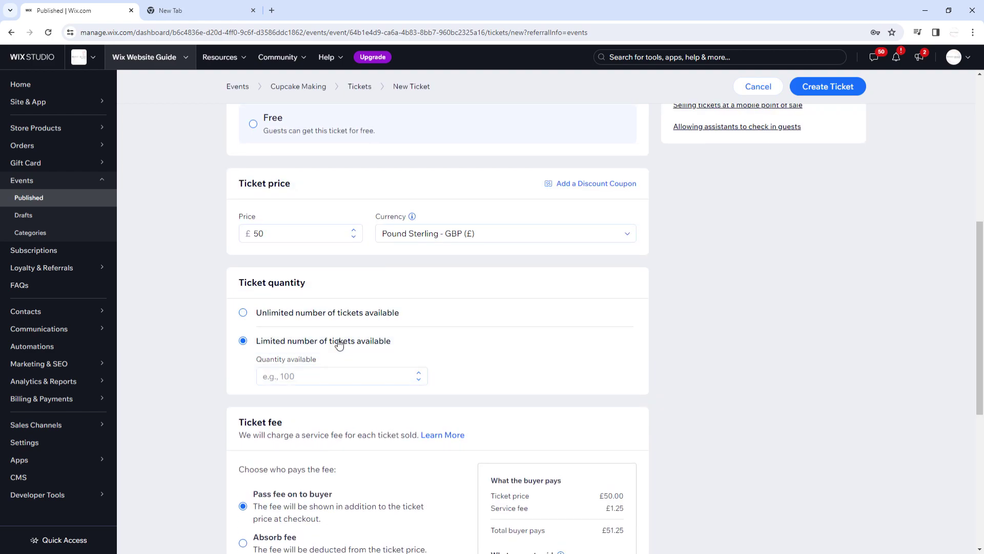
pyautogui.click(397, 384)
pyautogui.write('5')
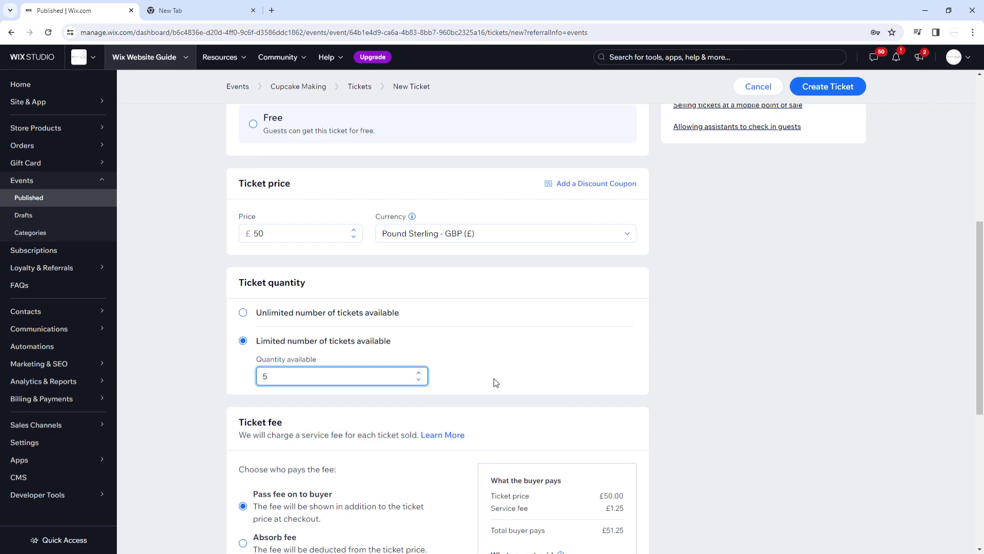
# - Check what the buyer pays, set the VIP ticket to absorb the service fee and check the ticket revenue
pyautogui.scroll(-5, 495, 382)
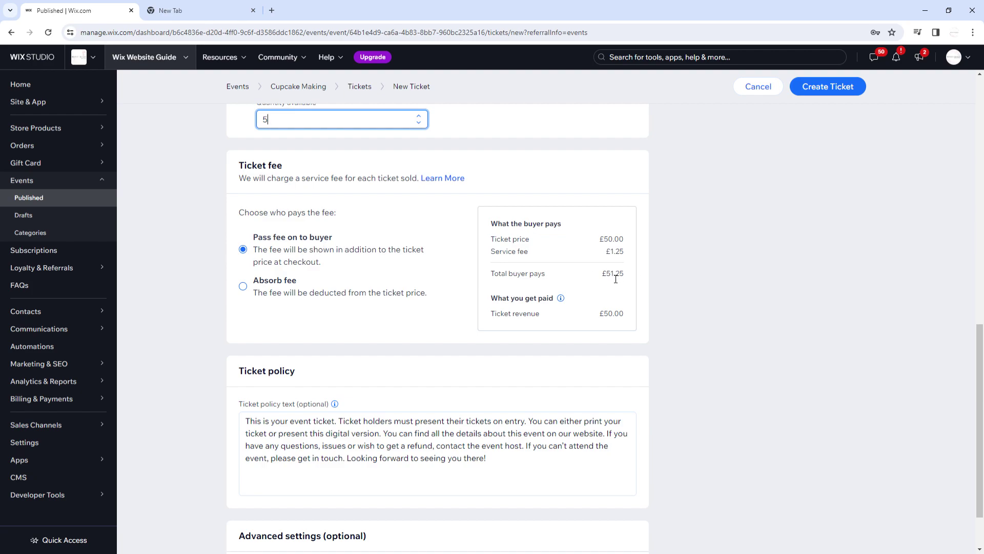
pyautogui.moveTo(602, 274); pyautogui.dragTo(622, 279)
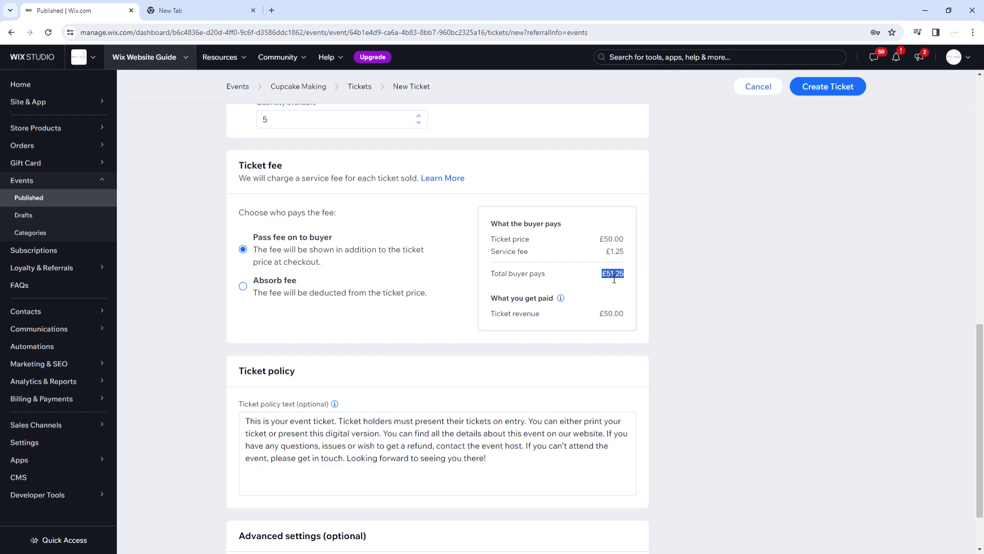
pyautogui.click(274, 288)
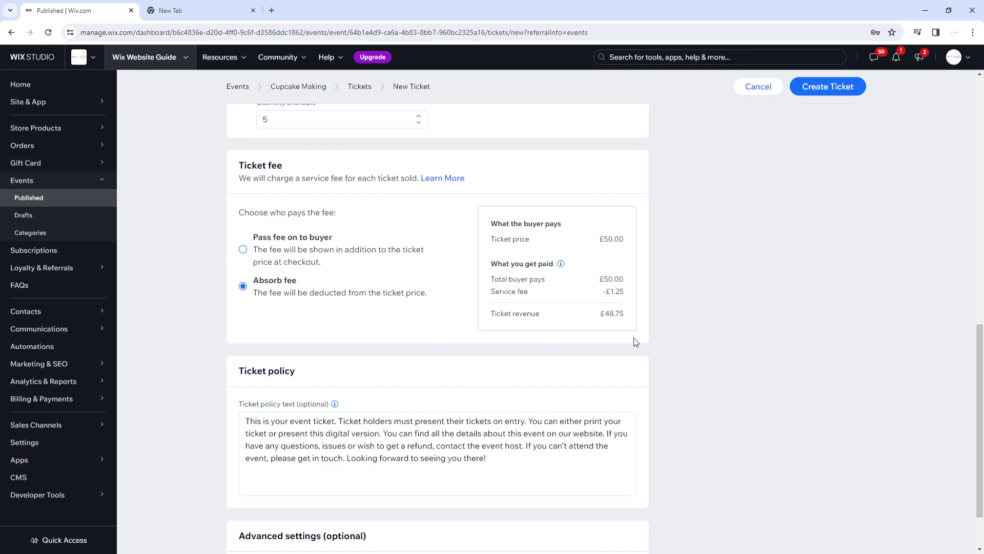
pyautogui.moveTo(630, 318); pyautogui.dragTo(601, 320)
# - Review the ticket policy text and try to preview the ticket PDF without saving the changes
pyautogui.scroll(-2, 461, 277)
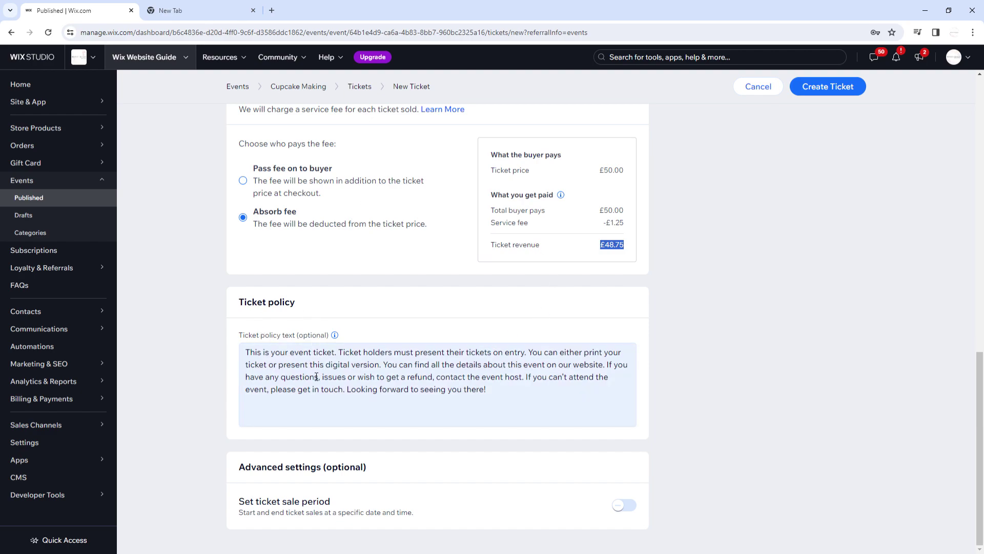
pyautogui.click(437, 378)
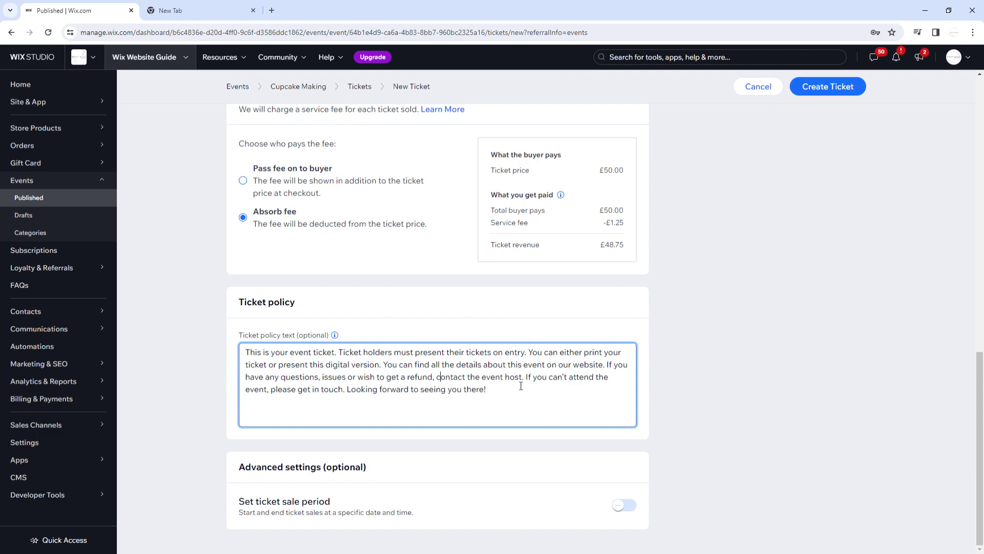
pyautogui.moveTo(487, 389); pyautogui.dragTo(122, 342)
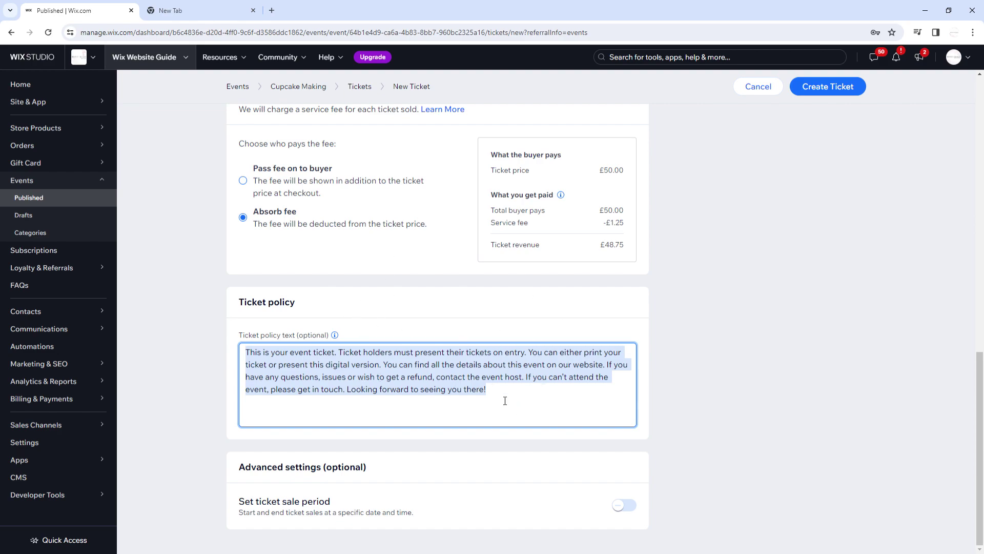
pyautogui.scroll(15, 823, 292)
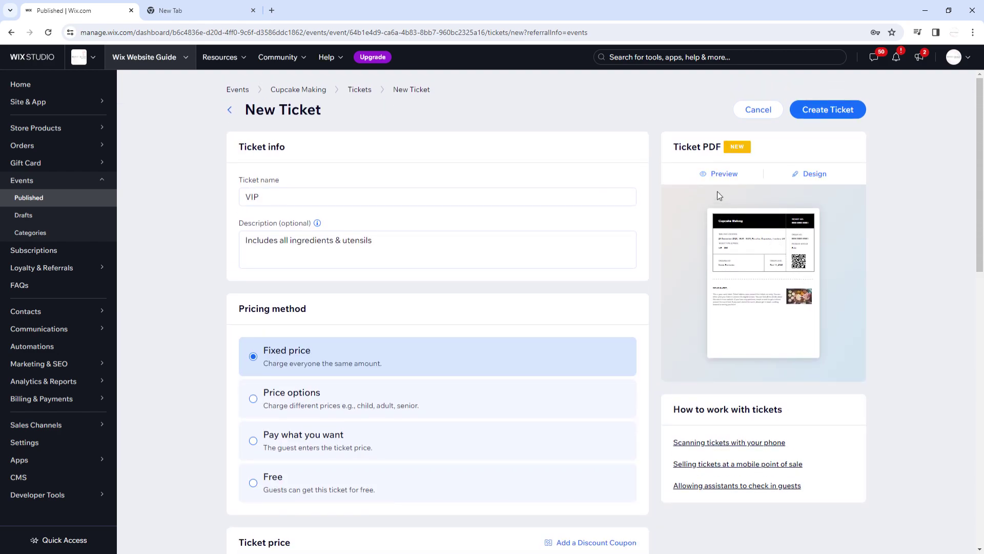
pyautogui.click(724, 174)
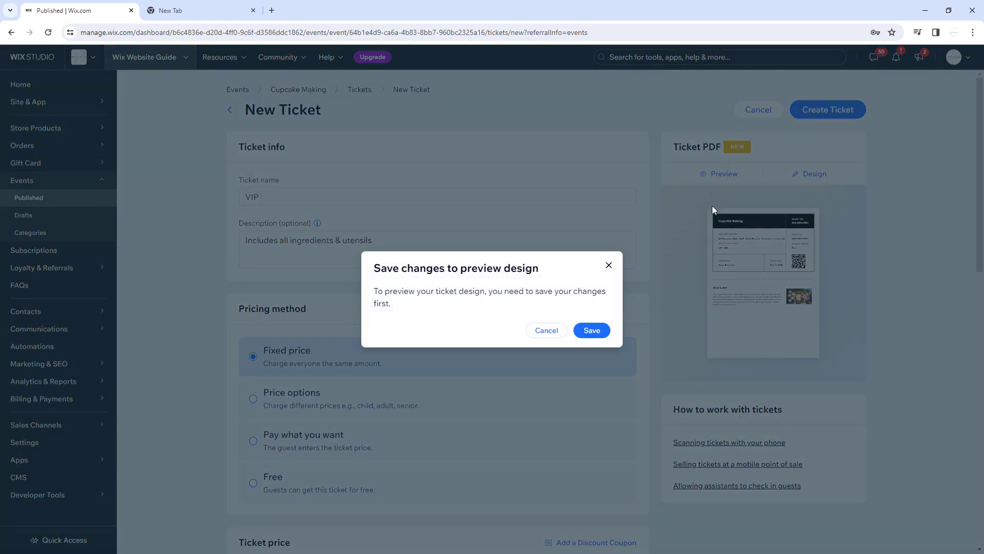
pyautogui.click(609, 265)
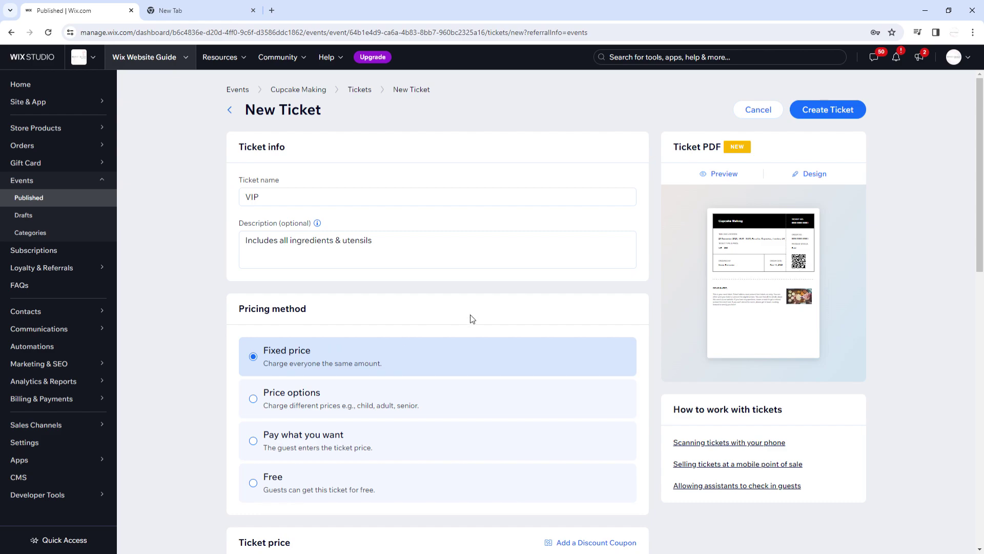
# - Look over the VIP ticket's remaining settings and create the ticket
pyautogui.scroll(-4, 479, 310)
pyautogui.scroll(-9, 479, 312)
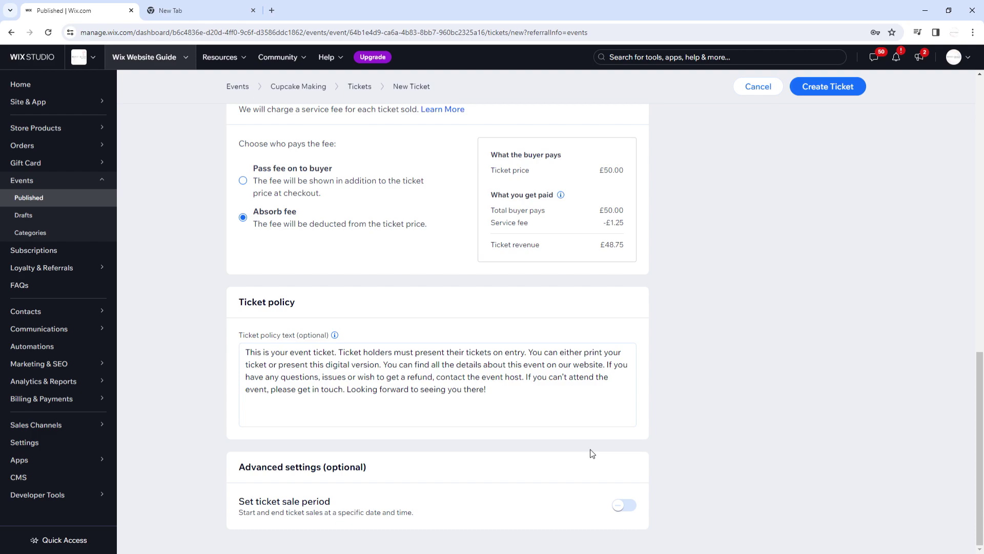
pyautogui.scroll(15, 787, 258)
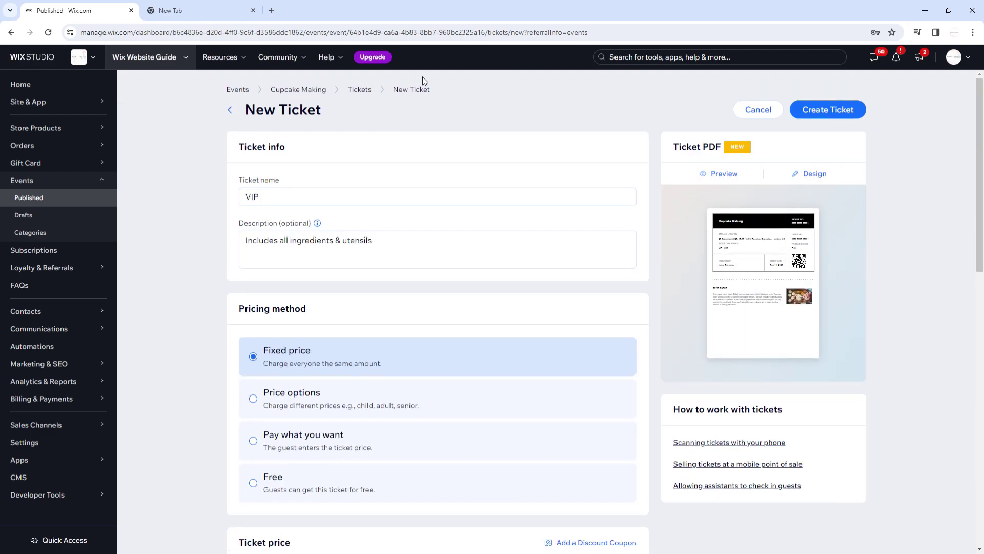
pyautogui.click(841, 109)
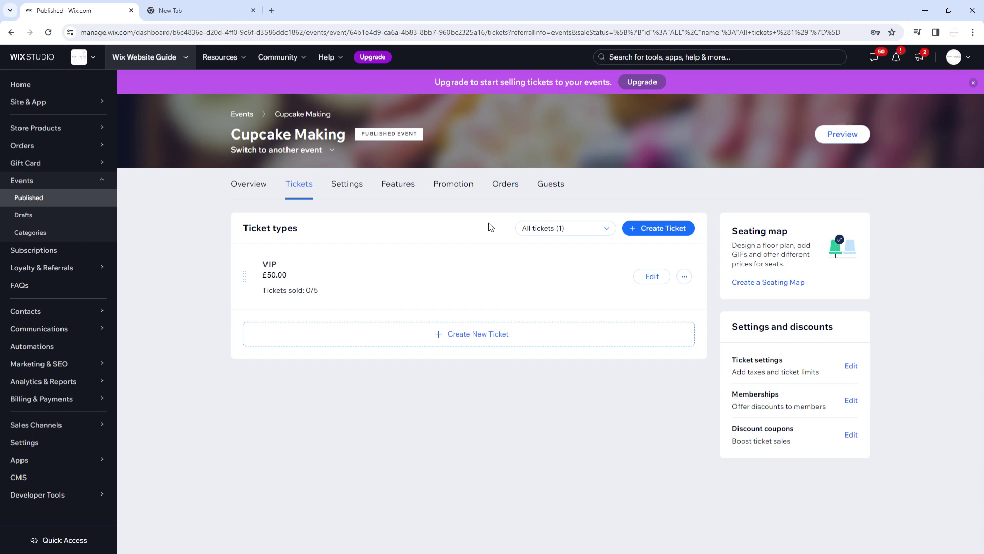
# - Duplicate the VIP ticket and name the copy Standard
pyautogui.click(684, 276)
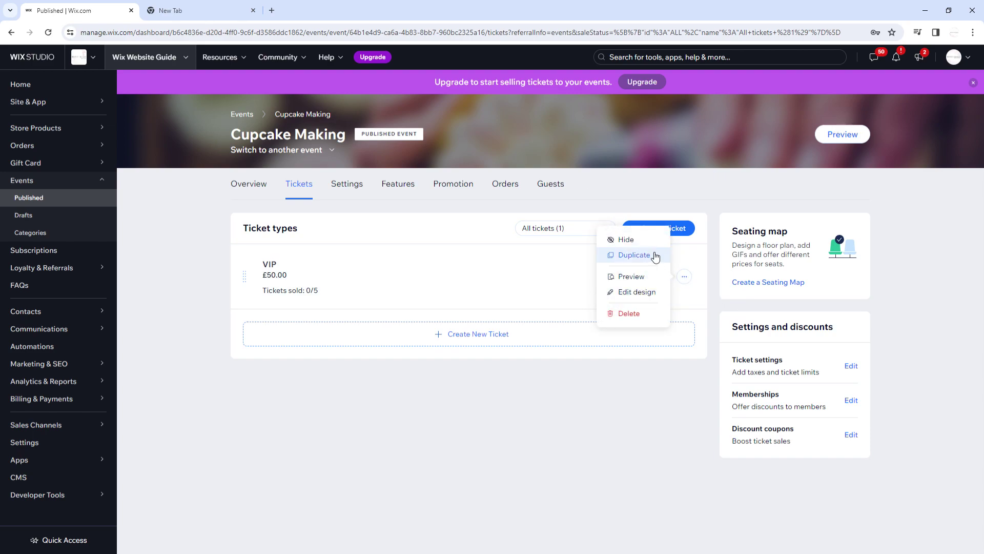
pyautogui.click(634, 255)
pyautogui.tripleClick(340, 225)
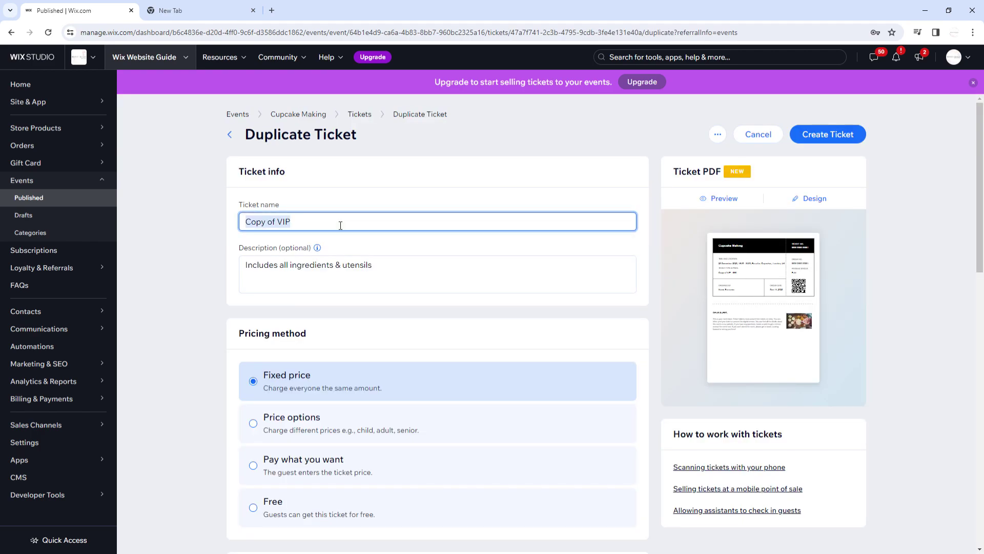
pyautogui.write('Standard')
# - Replace the Standard ticket's description with "Must bring your own utensils and ingredients"
pyautogui.tripleClick(353, 277)
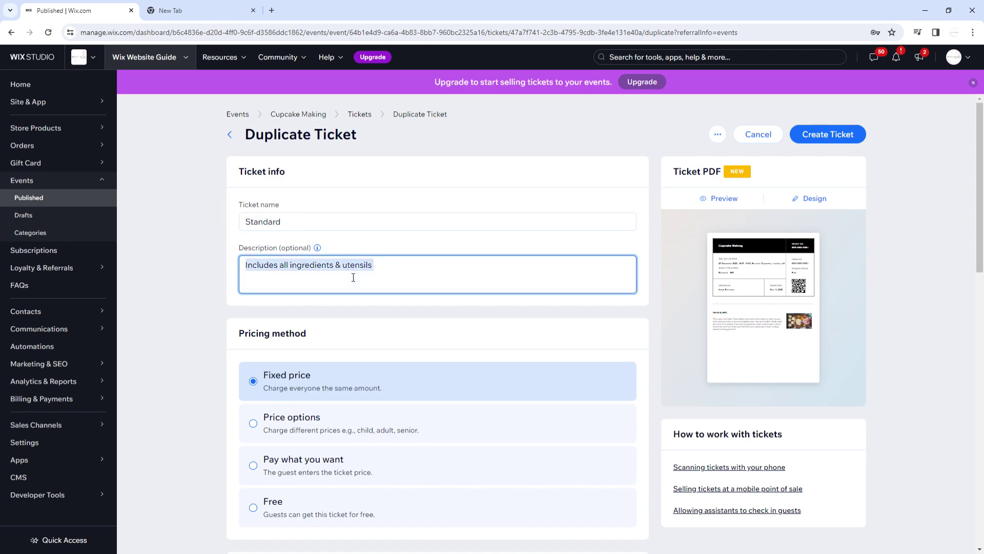
pyautogui.write('B')
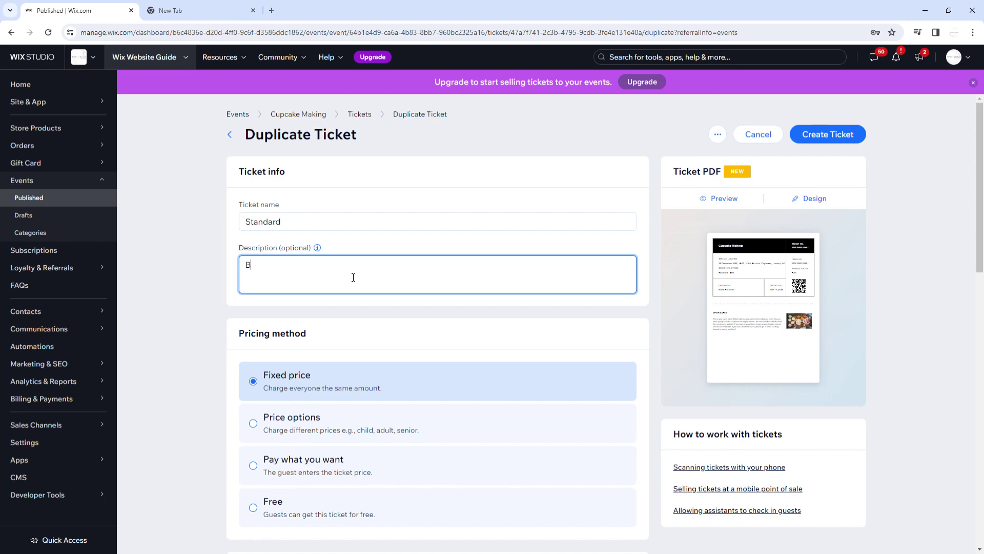
pyautogui.press('BackSpace')
pyautogui.write('Must brang your own utensils and ingredientss')
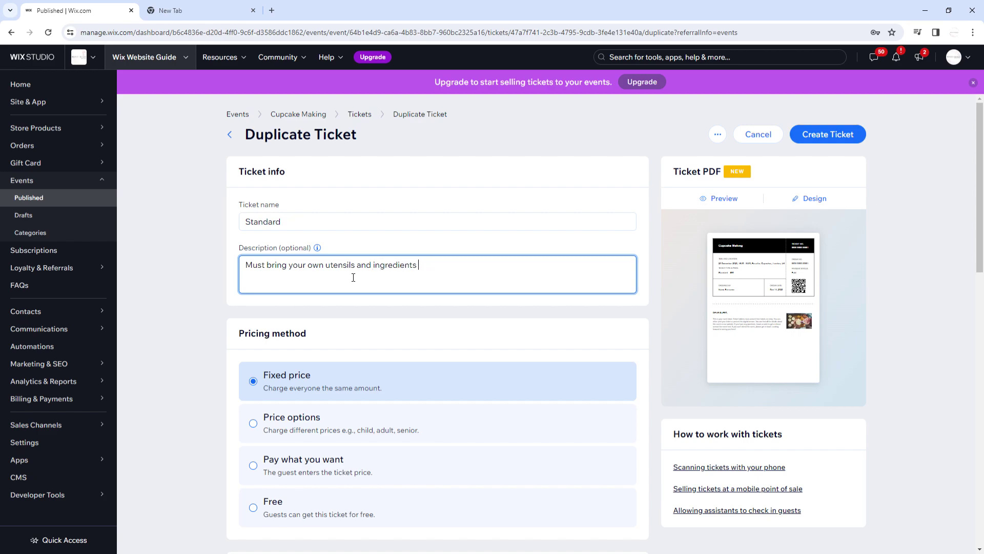
# - Set the Standard ticket's price to £20
pyautogui.scroll(-4, 377, 257)
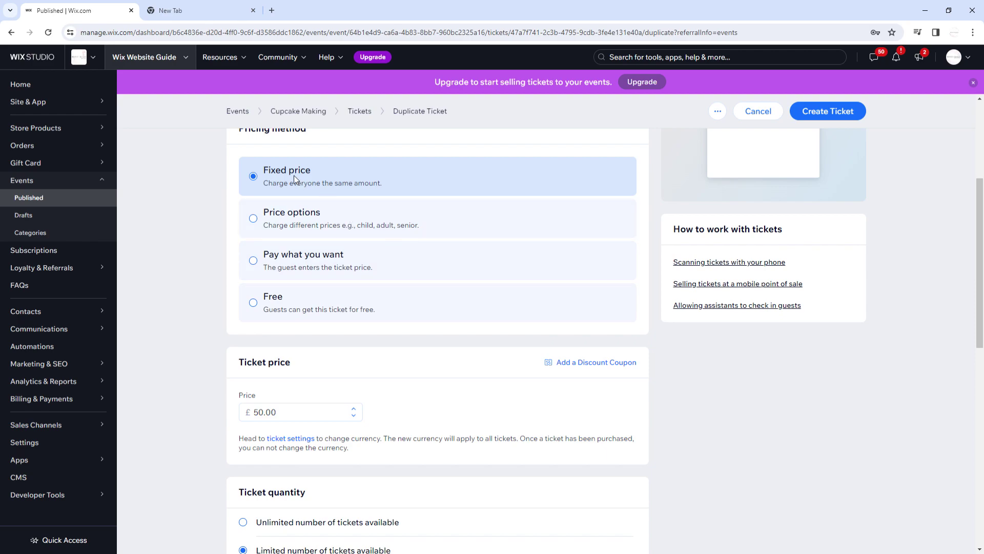
pyautogui.scroll(-1, 325, 176)
pyautogui.click(310, 367)
pyautogui.doubleClick(310, 369)
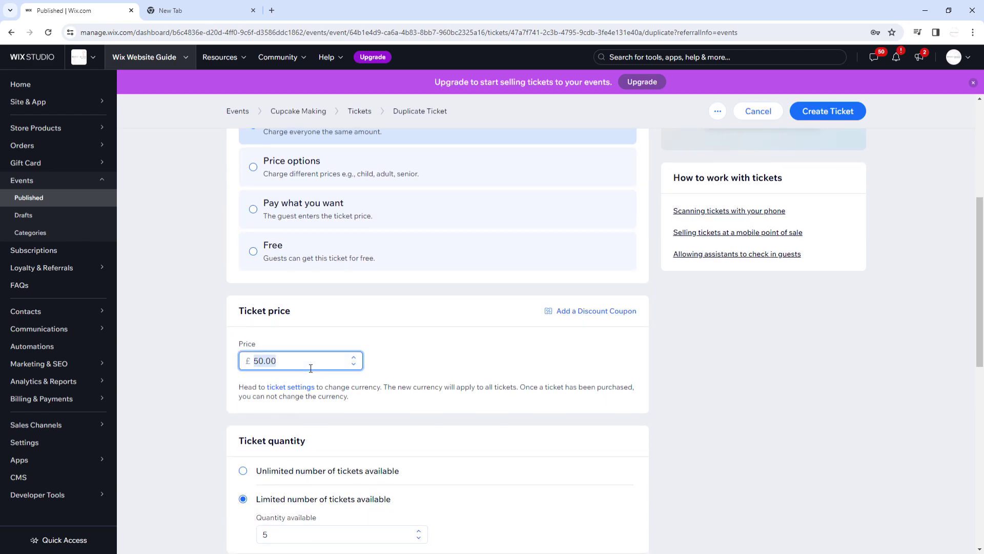
pyautogui.write('20')
# - Set the Standard ticket's available quantity to 10 and create the ticket
pyautogui.scroll(-5, 444, 303)
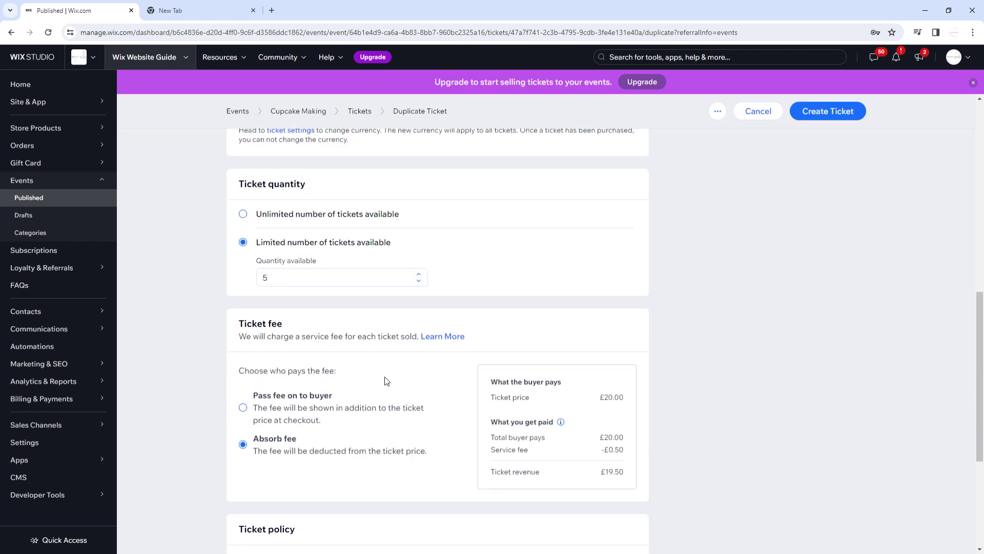
pyautogui.click(342, 276)
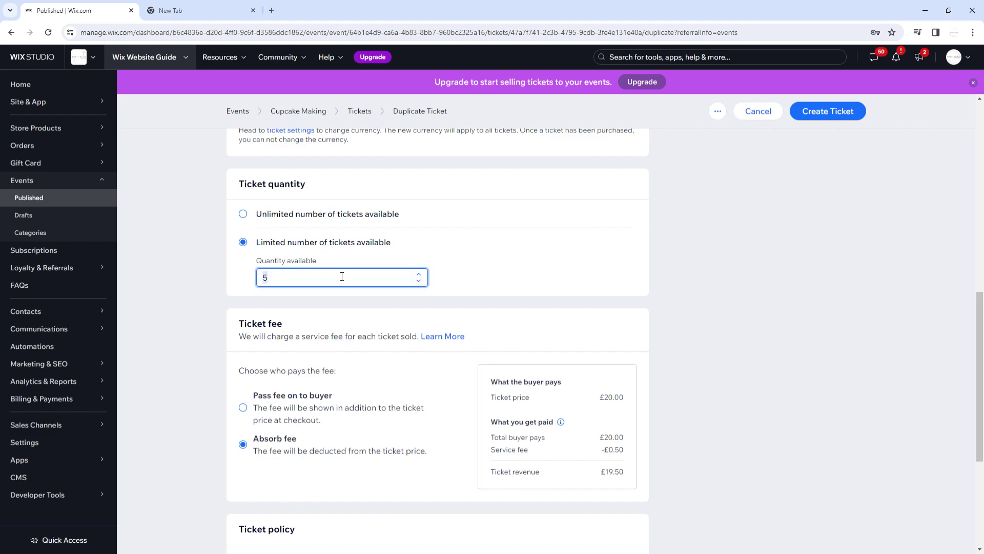
pyautogui.write('10')
pyautogui.scroll(-4, 639, 290)
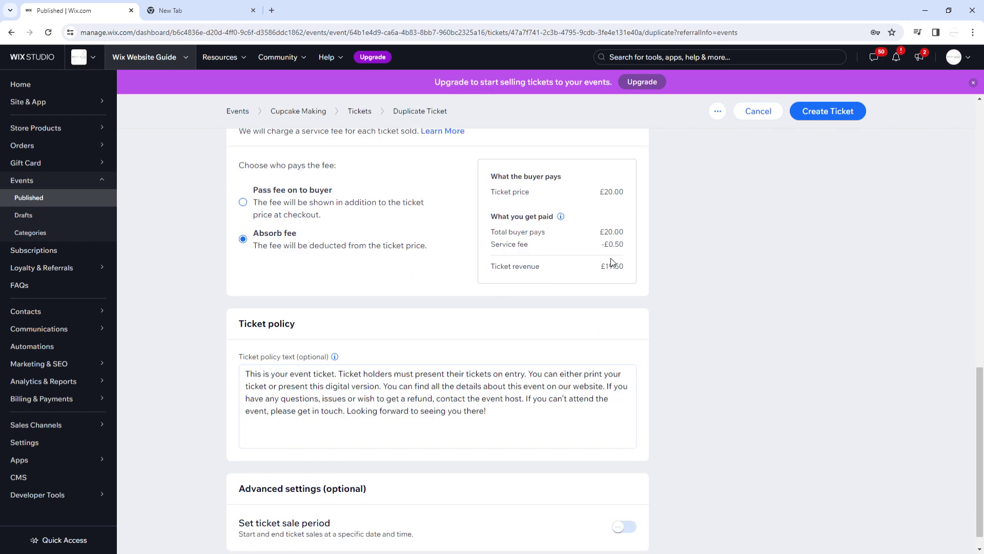
pyautogui.click(824, 117)
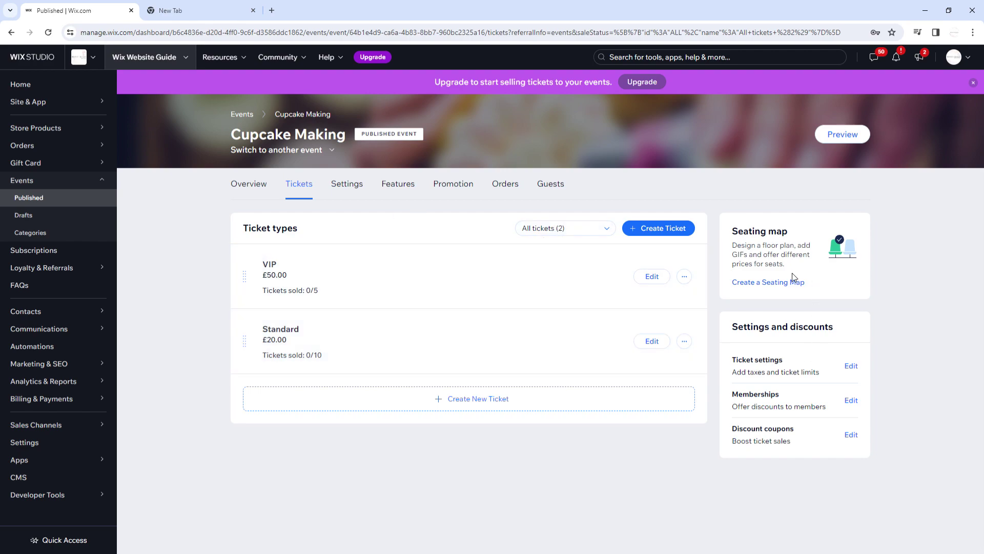
# - Look through the seating map templates, including Catwalk and Bus, and leave without creating a map
pyautogui.moveTo(750, 250); pyautogui.dragTo(787, 267)
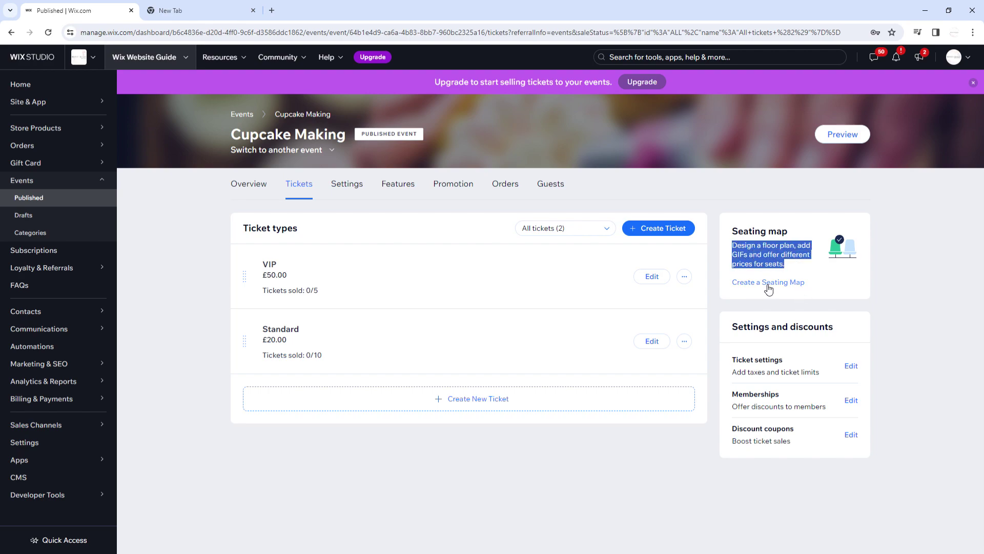
pyautogui.click(749, 283)
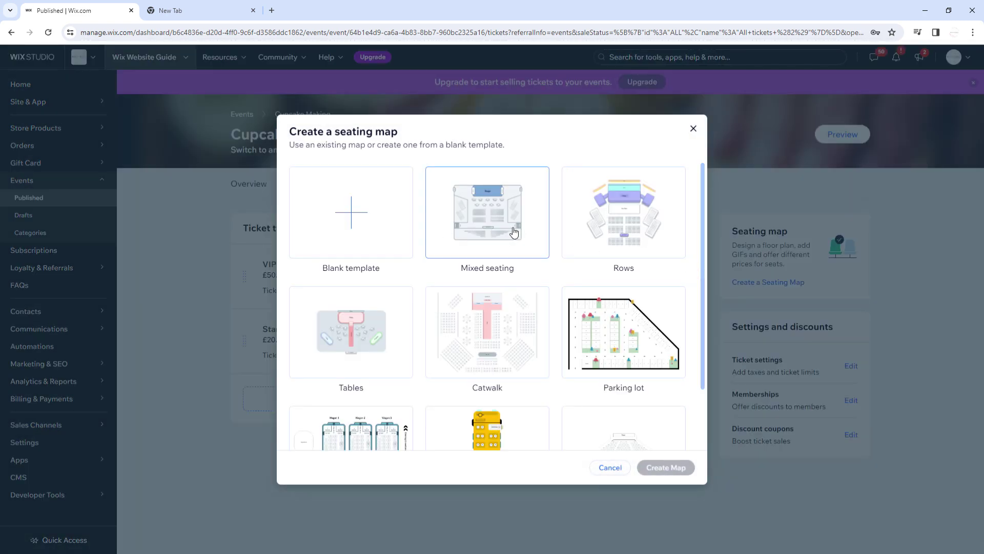
pyautogui.scroll(-2, 523, 303)
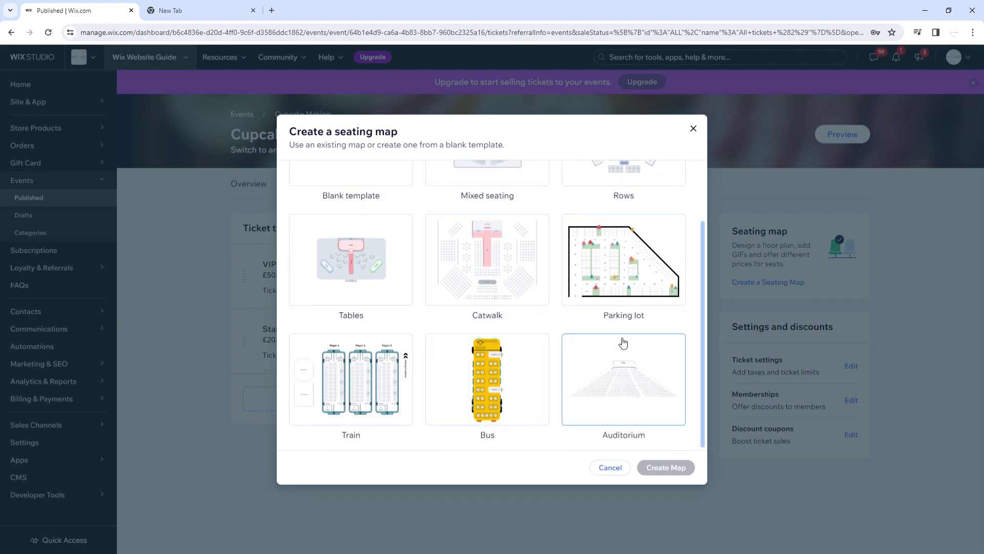
pyautogui.click(506, 264)
pyautogui.click(476, 356)
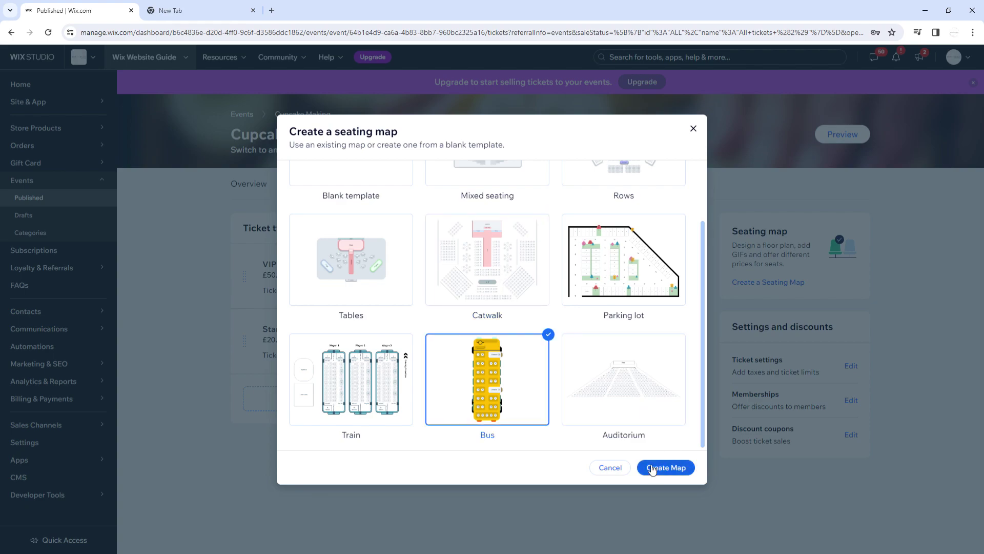
pyautogui.click(693, 129)
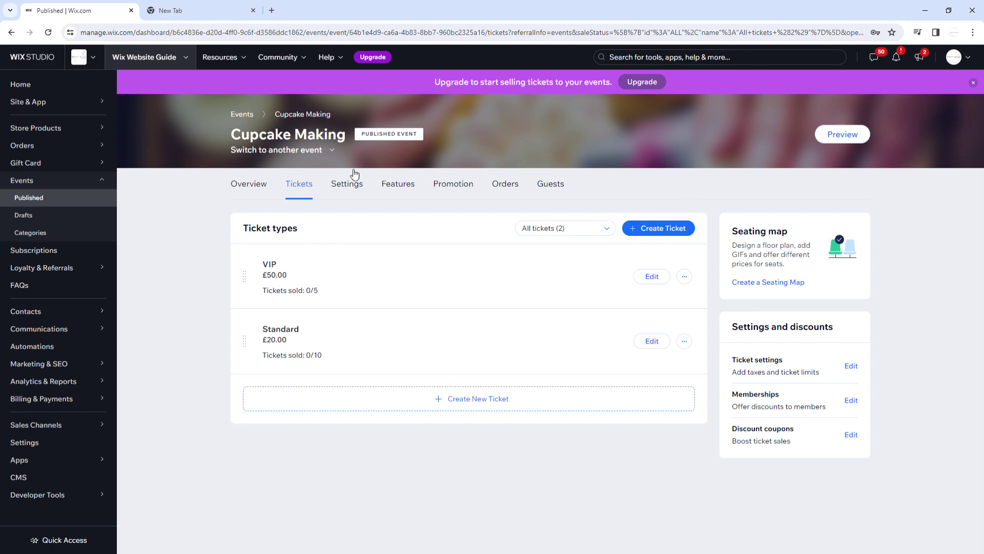
# - Review the event's ticket, invoice and registration settings, and open the registration settings for editing
pyautogui.click(342, 186)
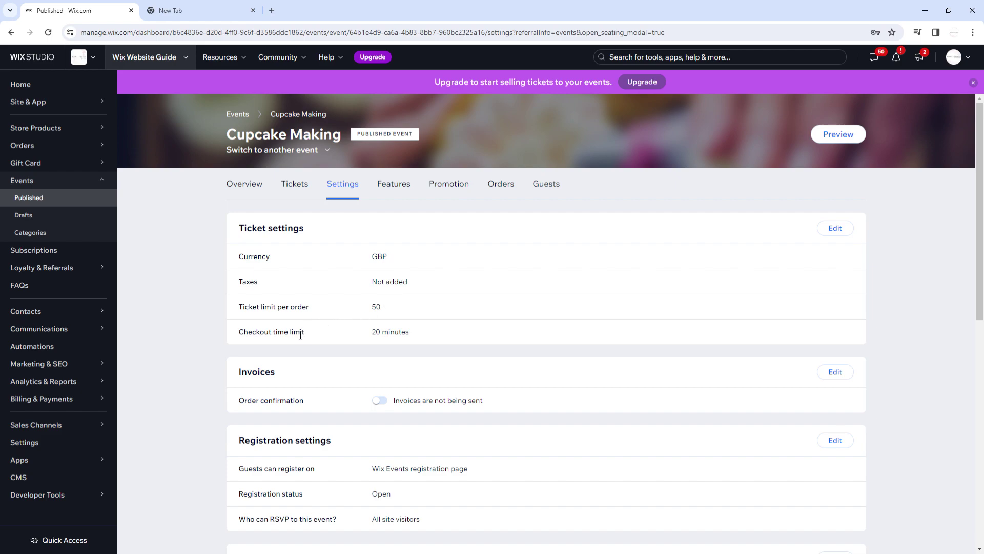
pyautogui.scroll(-2, 610, 246)
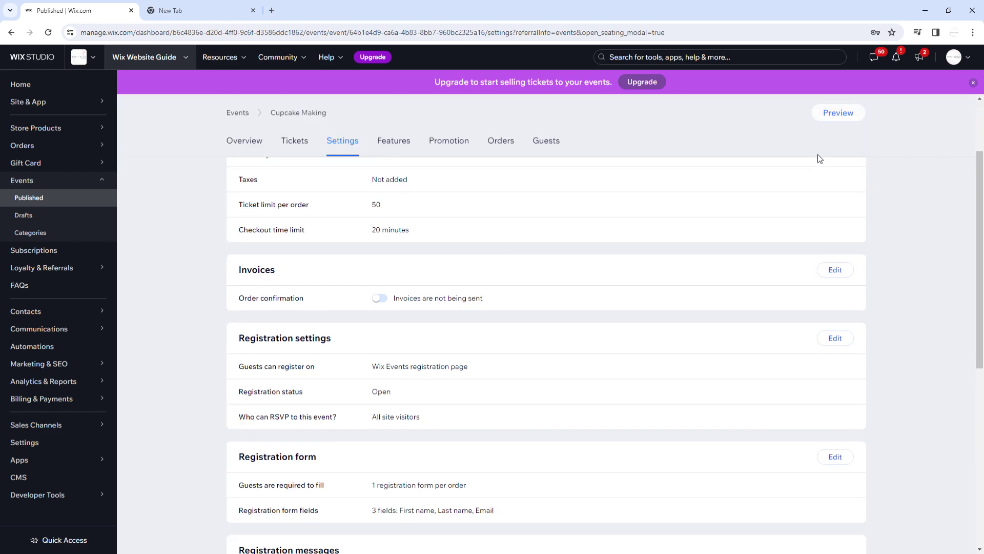
pyautogui.scroll(2, 825, 186)
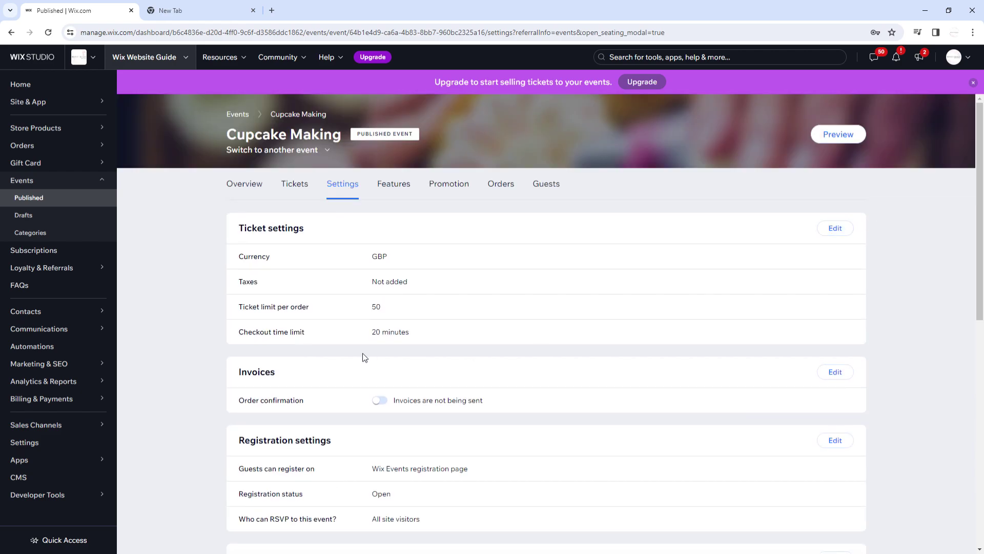
pyautogui.scroll(-3, 307, 298)
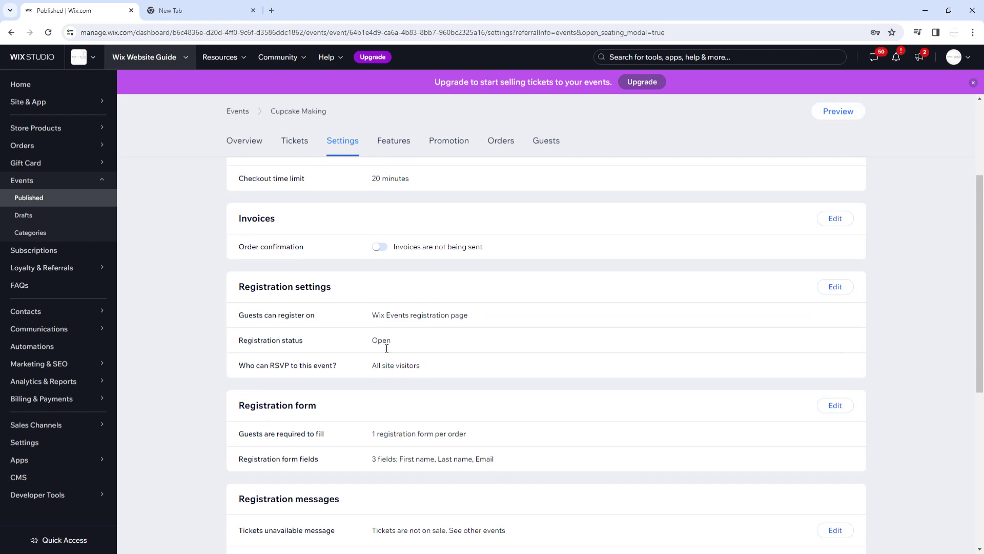
pyautogui.click(379, 247)
pyautogui.click(836, 287)
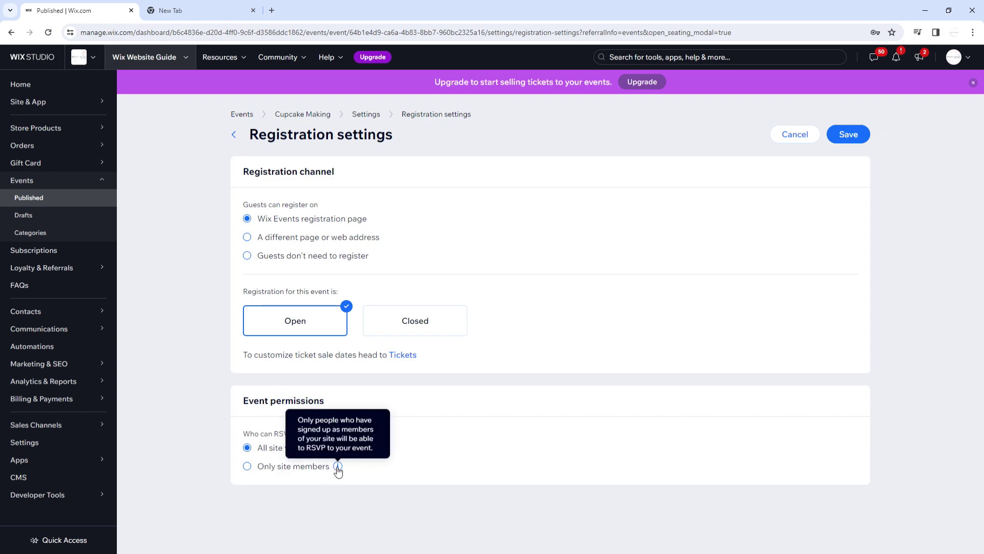
pyautogui.click(318, 467)
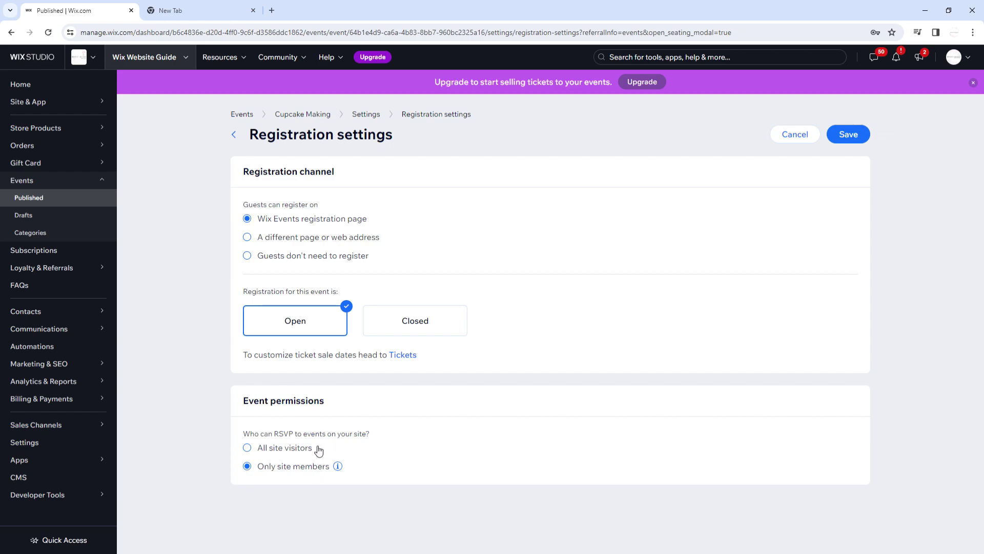
pyautogui.click(298, 448)
pyautogui.click(793, 135)
# - Look through the event's remaining settings, open the reminder email sent to guests, and examine its message text
pyautogui.scroll(-6, 505, 378)
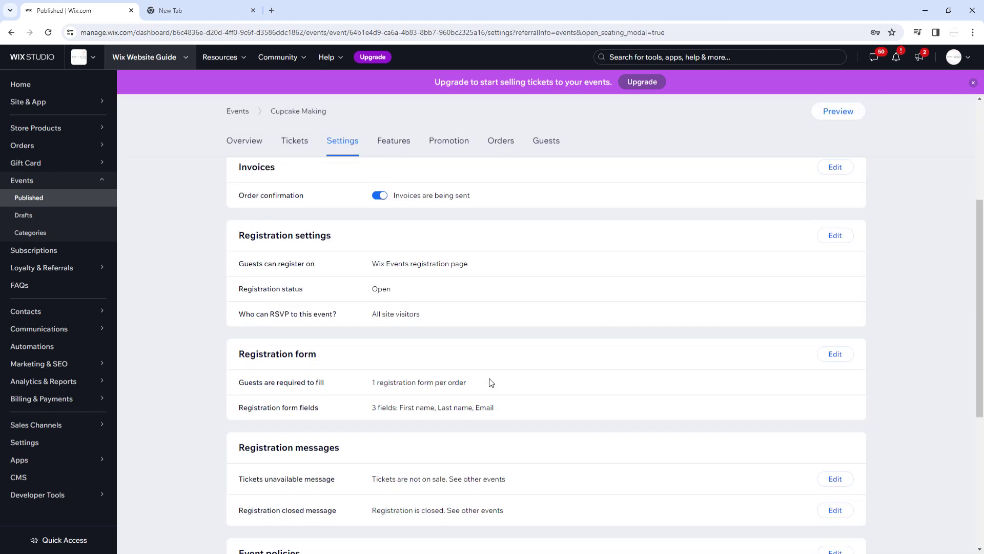
pyautogui.scroll(-2, 362, 318)
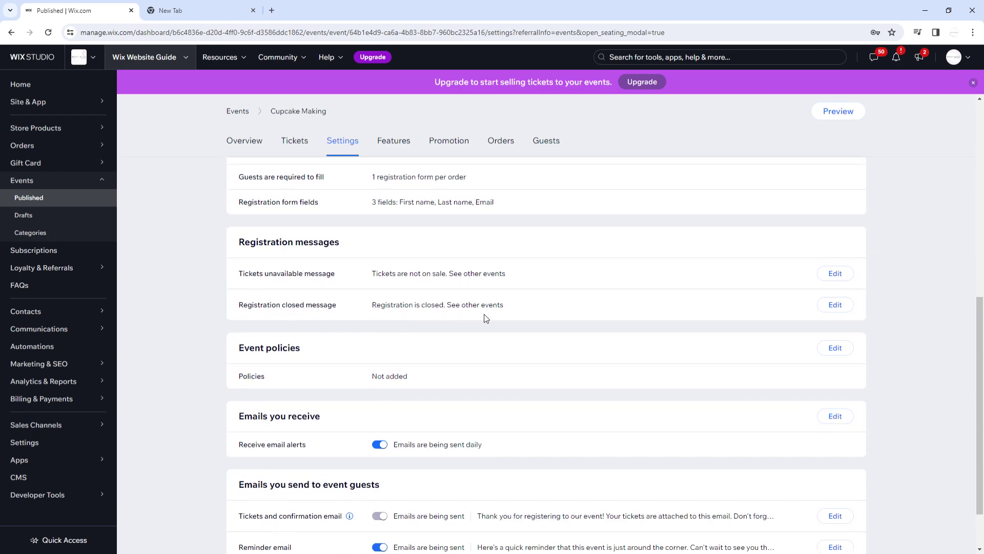
pyautogui.scroll(-1, 666, 379)
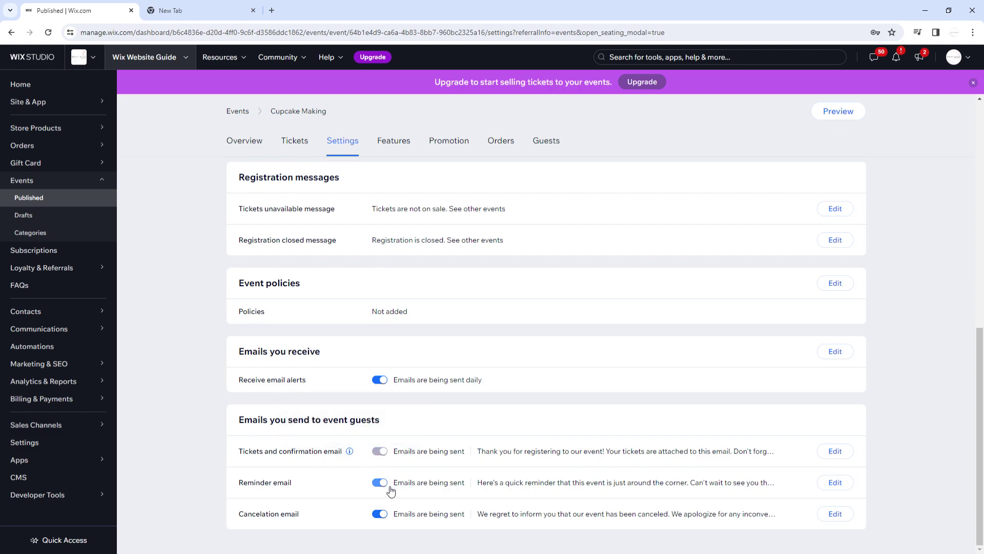
pyautogui.click(844, 488)
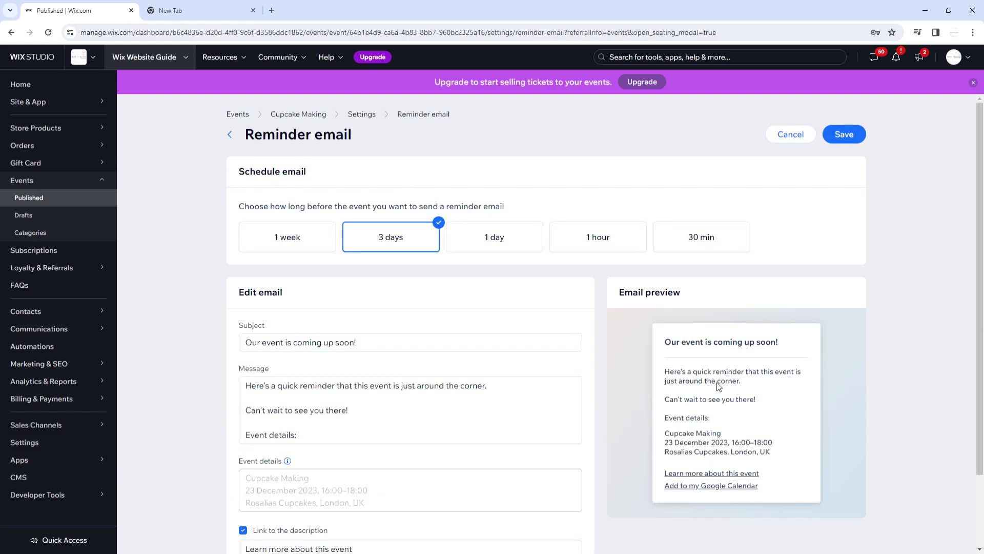
pyautogui.click(264, 386)
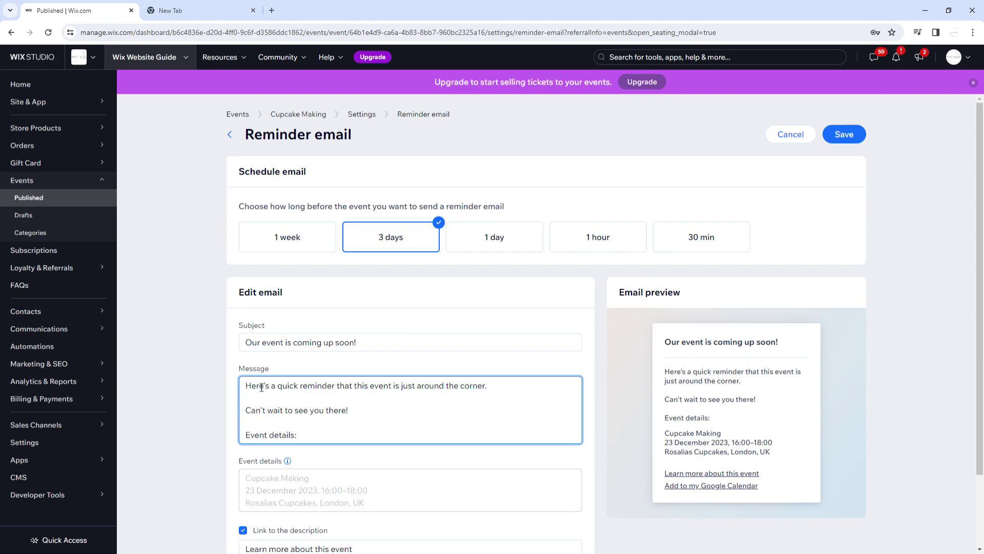
pyautogui.hotkey('ctrl', 'a')
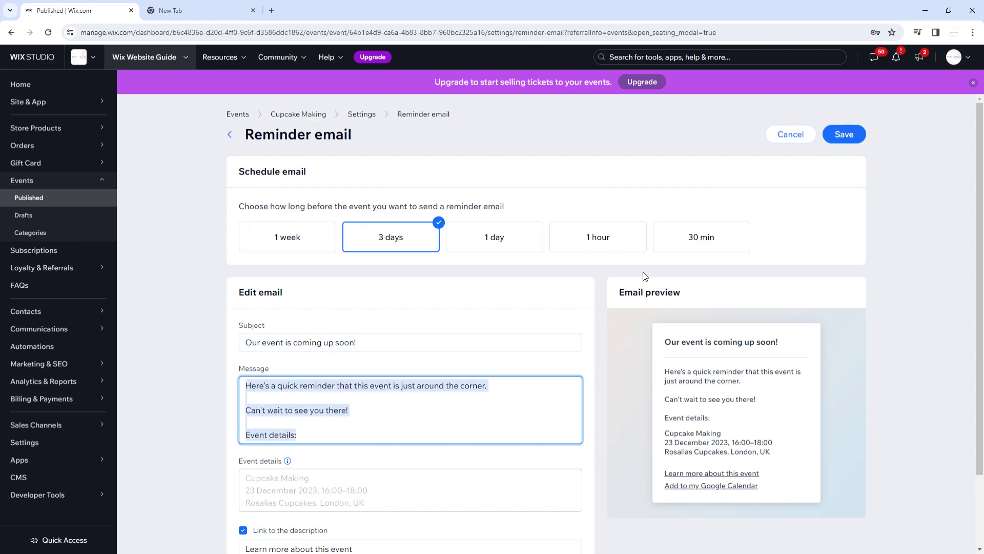
# - Review the reminder email's subject and event details, schedule it for 1 day before the event, and save the change
pyautogui.click(476, 243)
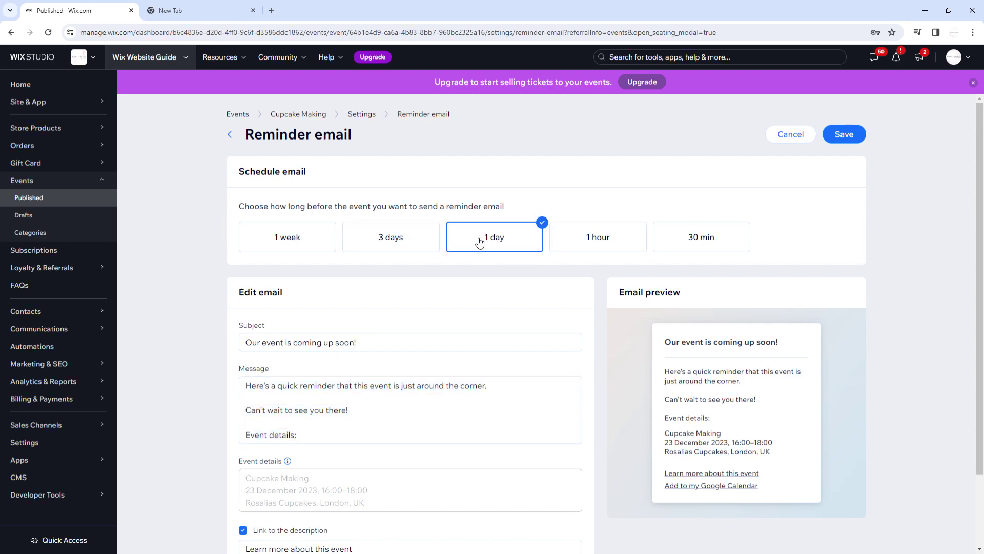
pyautogui.click(372, 246)
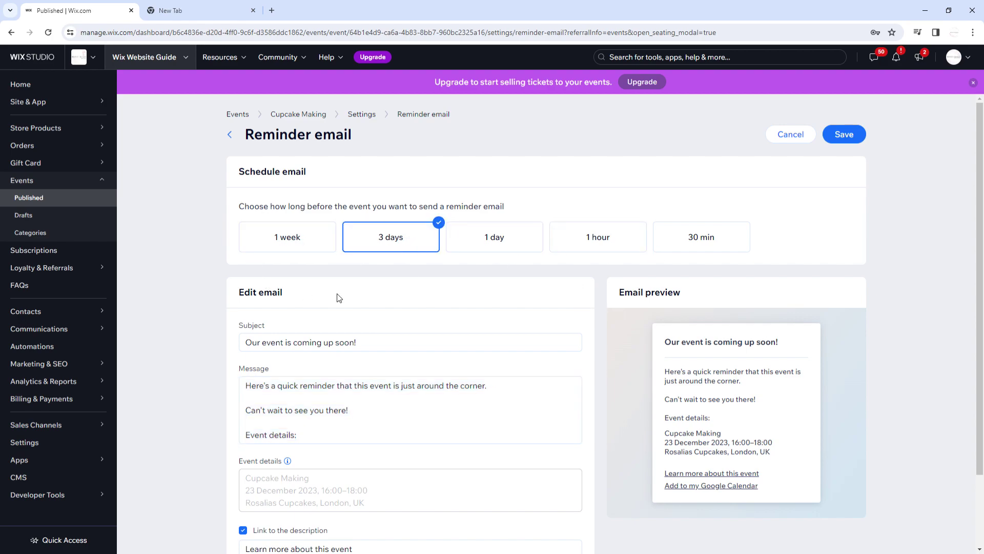
pyautogui.scroll(-2, 344, 333)
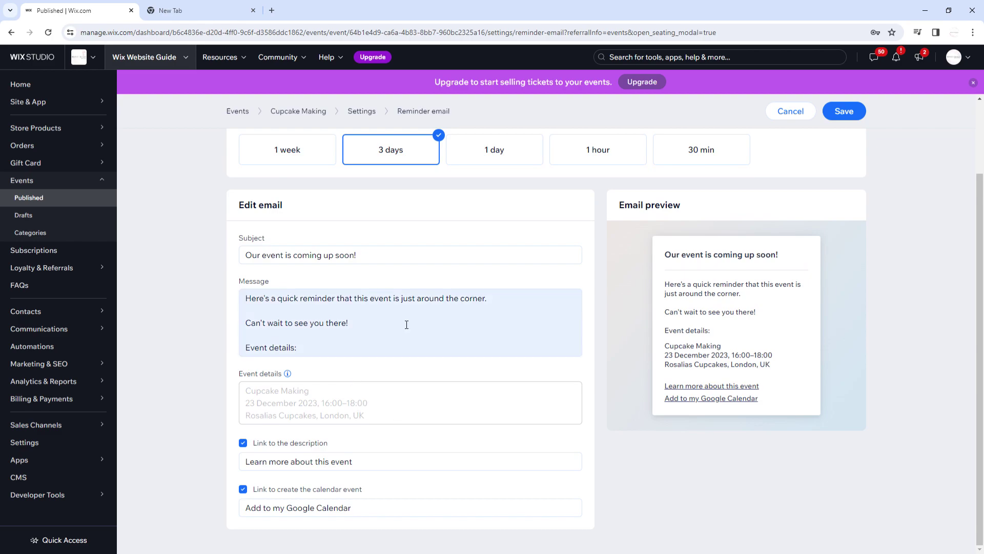
pyautogui.tripleClick(351, 254)
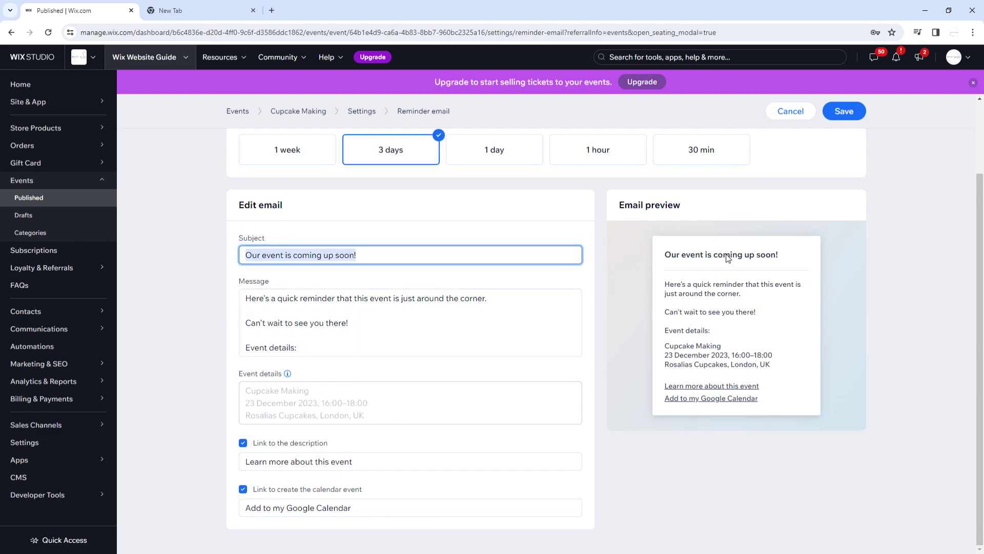
pyautogui.click(302, 338)
pyautogui.click(302, 401)
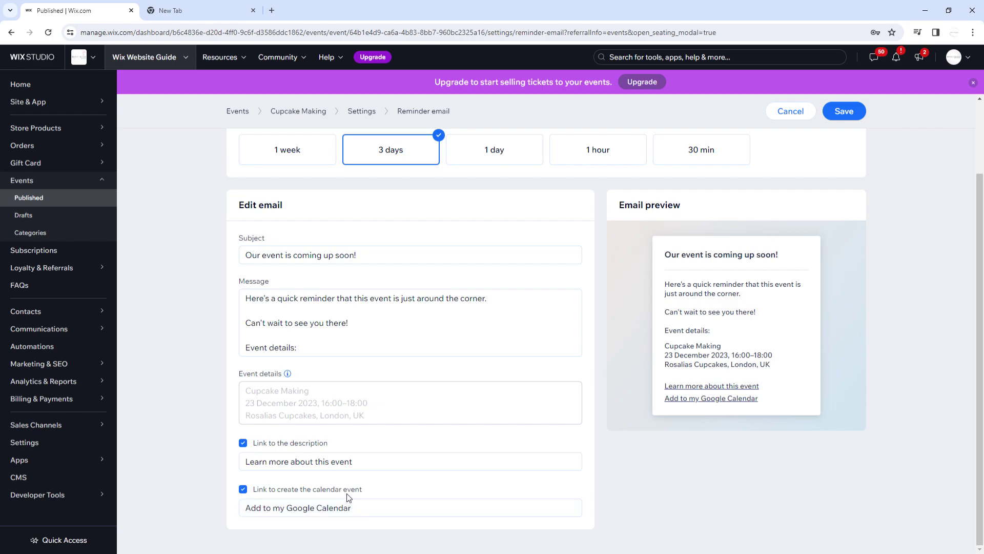
pyautogui.scroll(2, 400, 433)
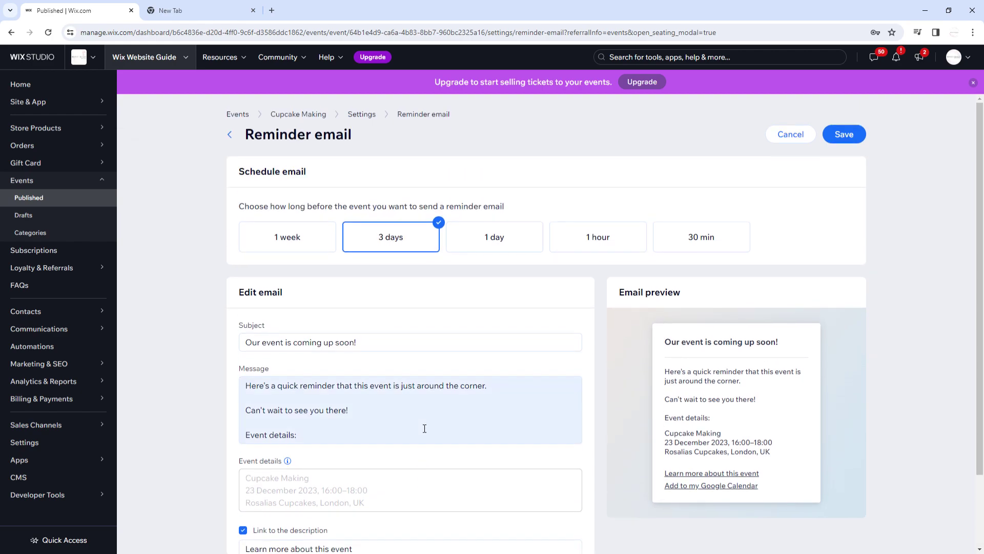
pyautogui.click(494, 237)
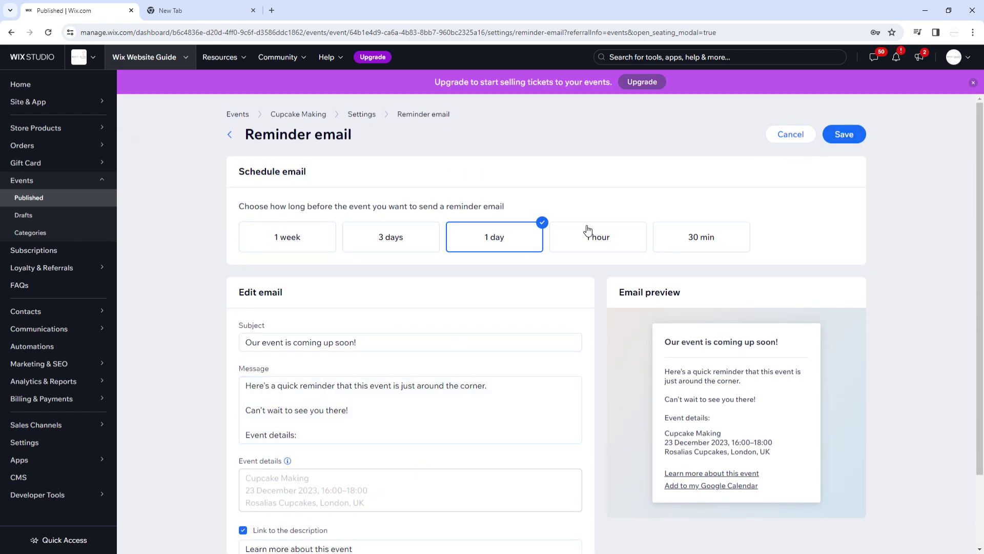
pyautogui.click(848, 134)
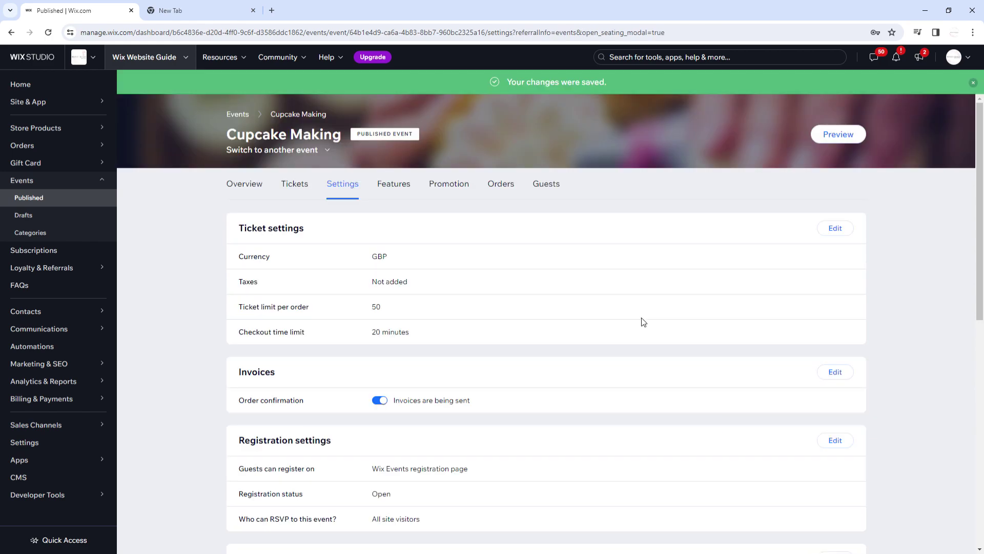
# - Open the tickets and confirmation email sent to event guests, check its message text, and save it
pyautogui.scroll(-10, 641, 338)
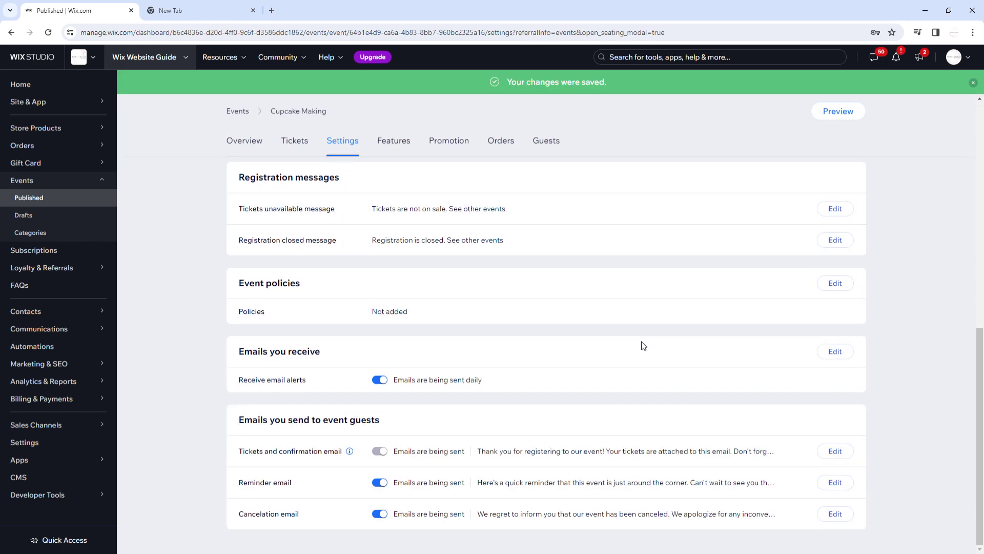
pyautogui.click(836, 451)
pyautogui.click(328, 278)
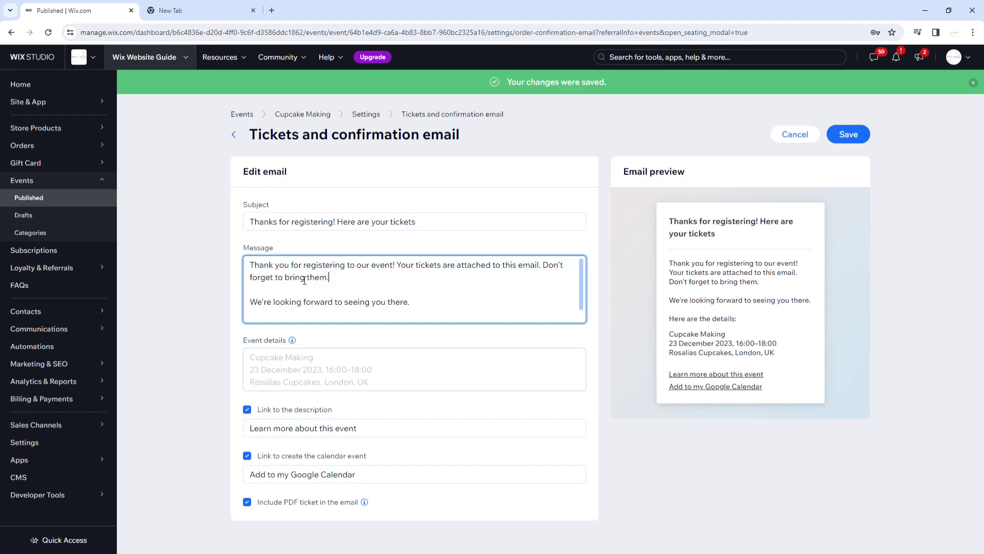
pyautogui.moveTo(360, 296); pyautogui.dragTo(443, 324)
pyautogui.click(374, 323)
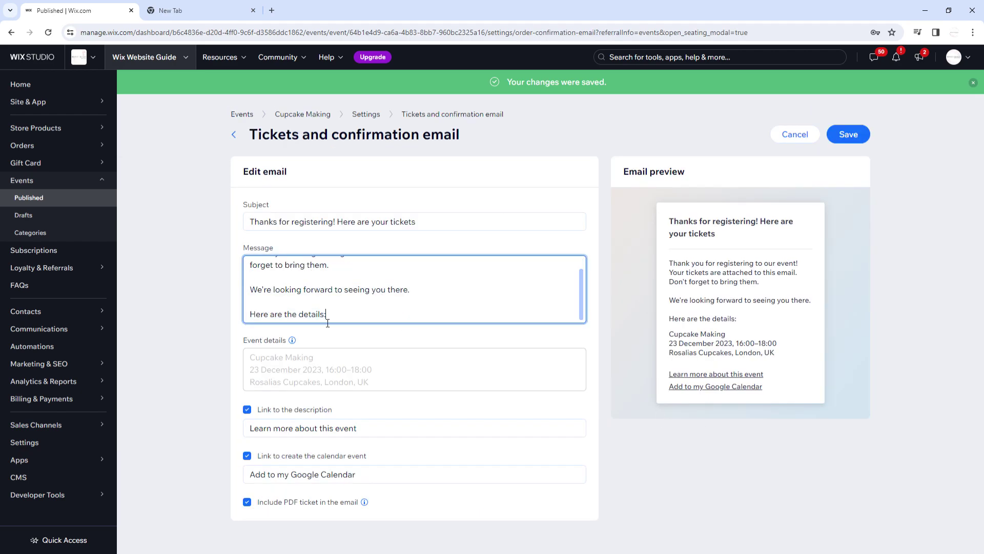
pyautogui.scroll(2, 374, 308)
pyautogui.click(848, 133)
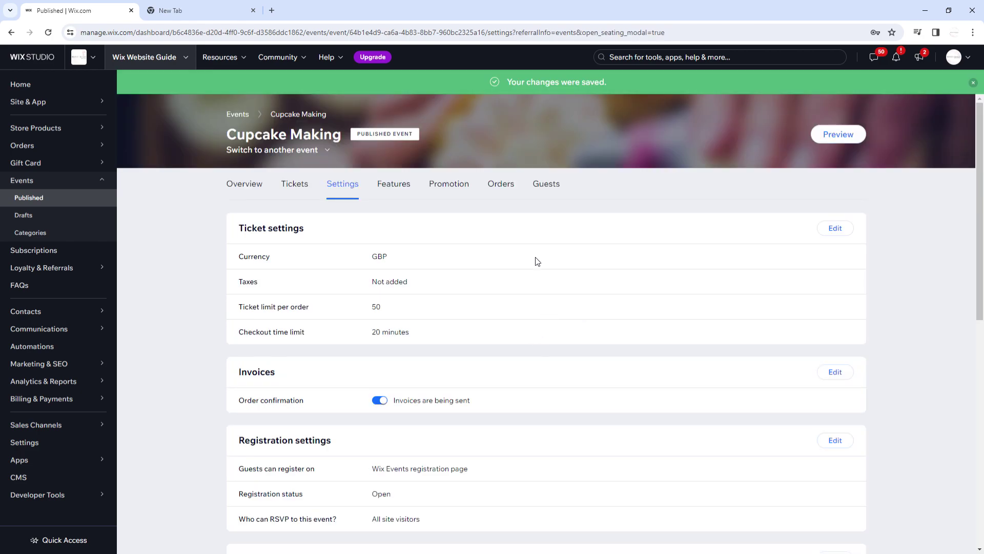
# - Review the features that can be added to the event and its email, social media, discount and SEO promotion options
pyautogui.click(406, 197)
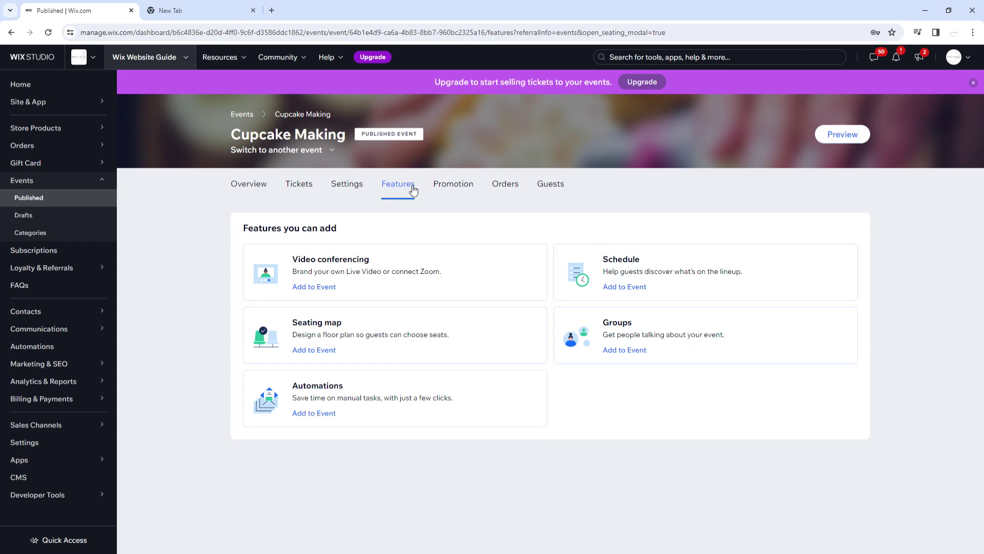
pyautogui.click(470, 187)
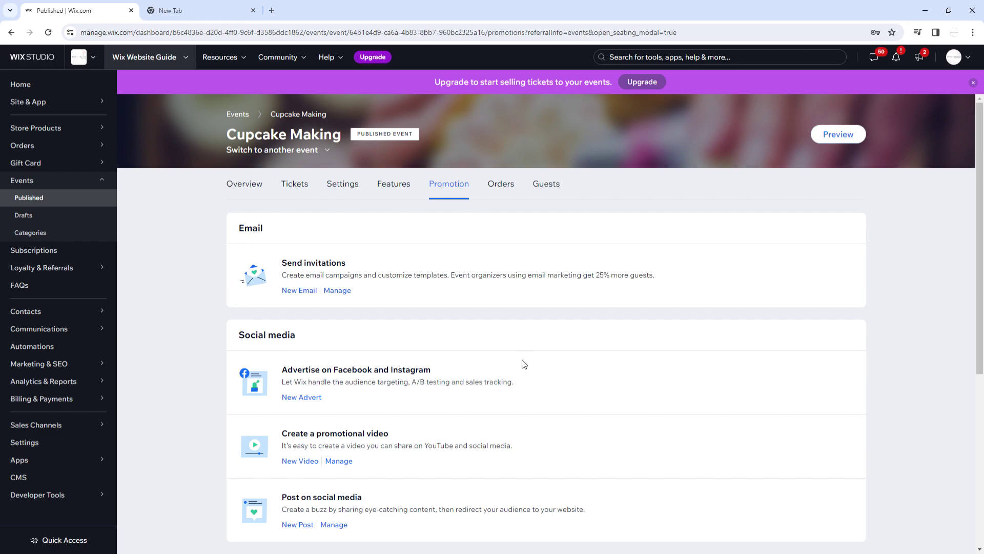
pyautogui.scroll(-3, 524, 363)
pyautogui.scroll(3, 523, 364)
pyautogui.scroll(-3, 318, 300)
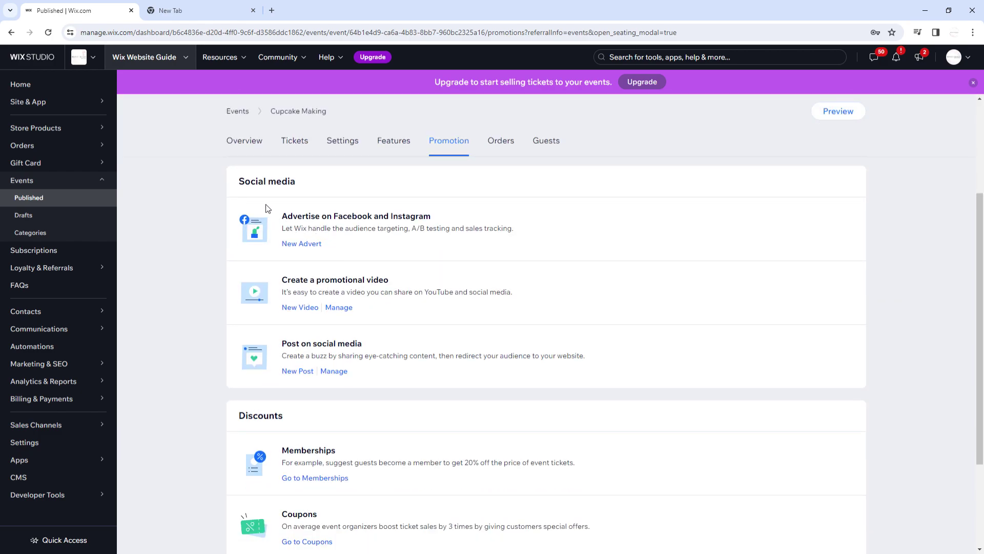
pyautogui.scroll(-2, 359, 331)
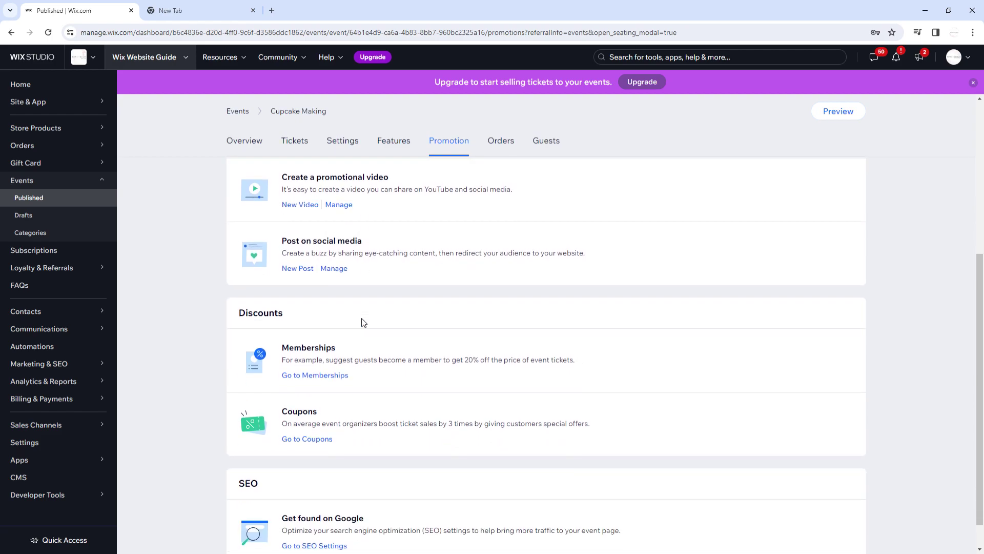
pyautogui.scroll(-1, 346, 292)
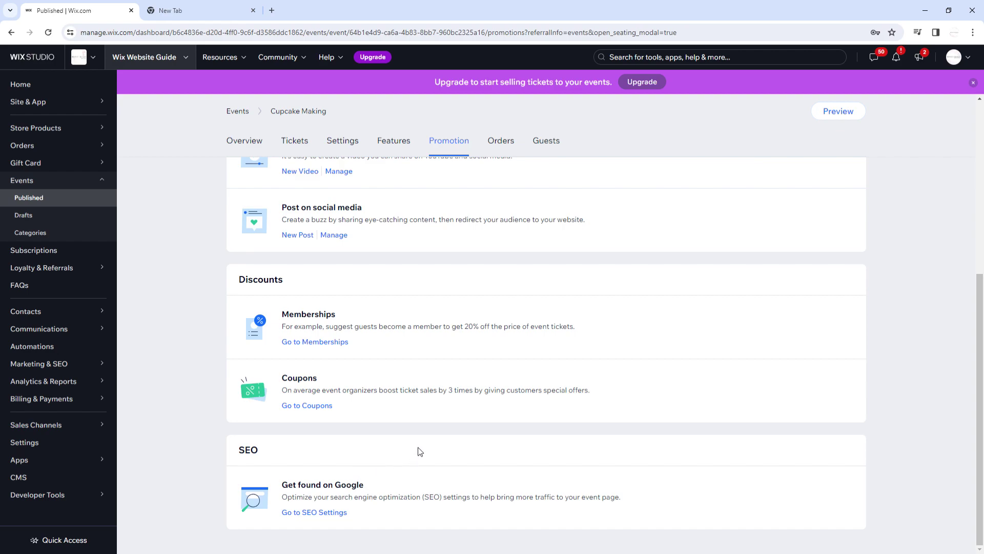
pyautogui.scroll(1, 418, 448)
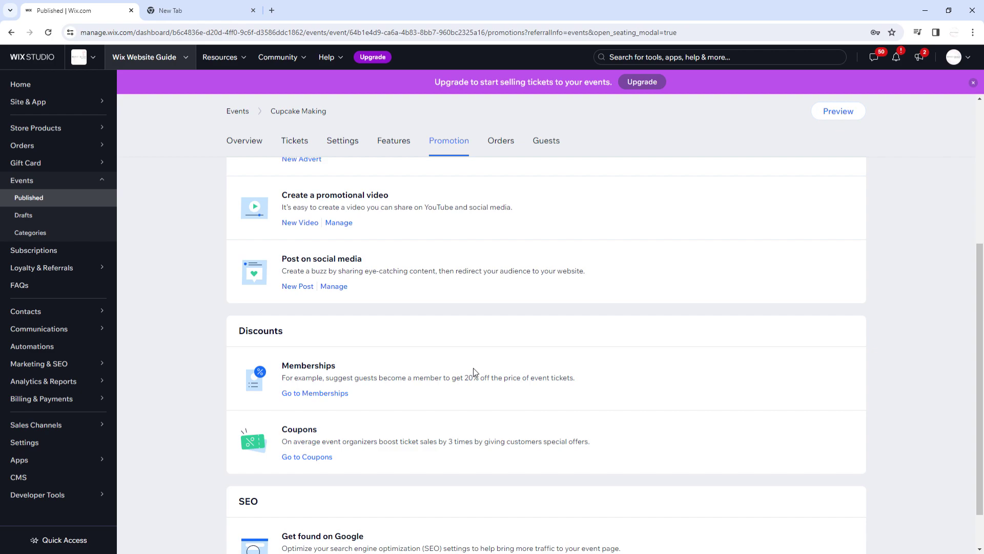
pyautogui.scroll(5, 644, 444)
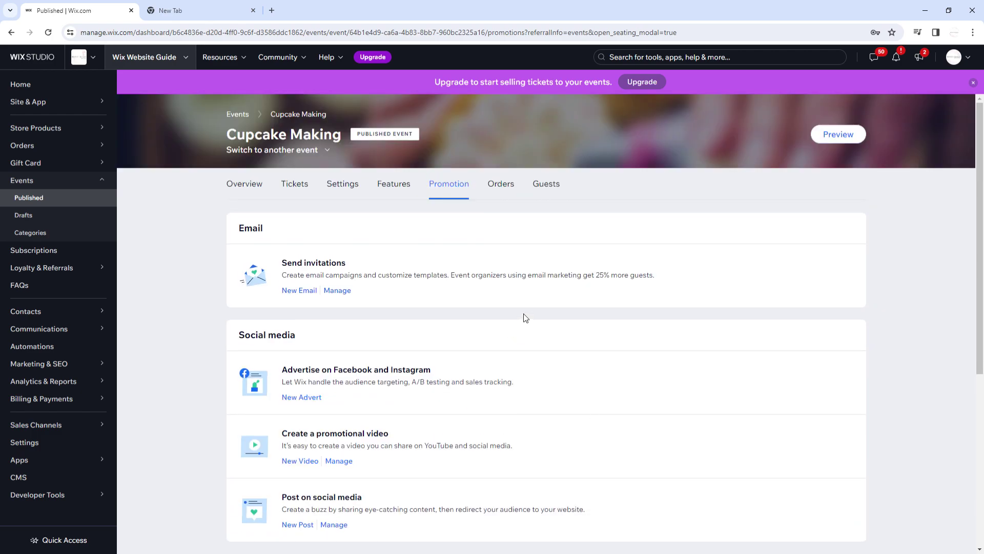
# - Check the event's orders and guests, and examine the overview's event details, trends and ticket sales
pyautogui.click(511, 189)
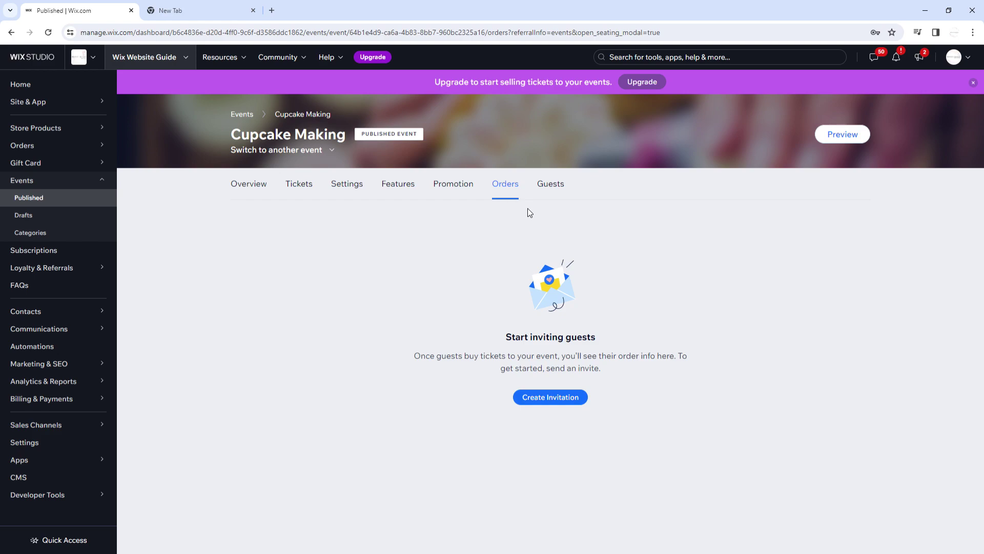
pyautogui.click(560, 192)
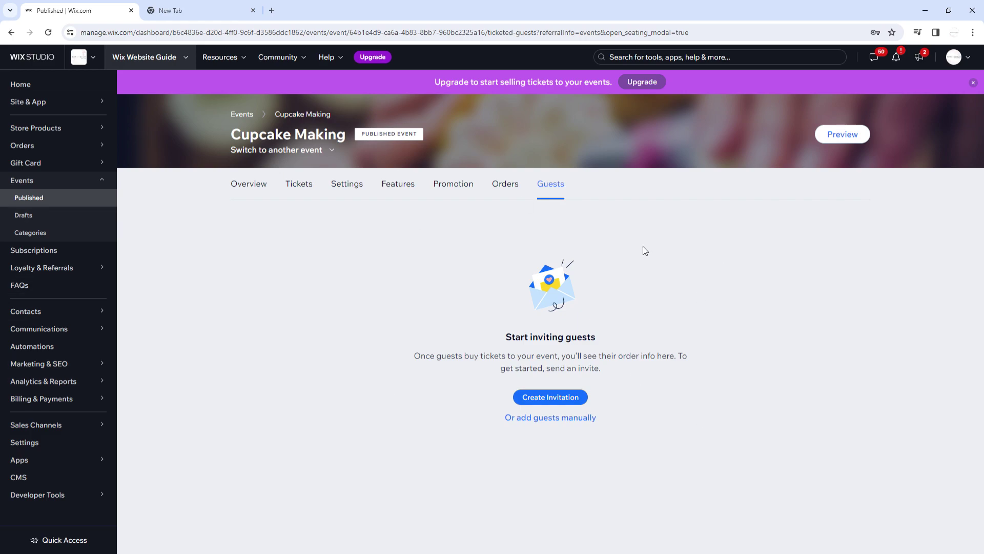
pyautogui.click(243, 185)
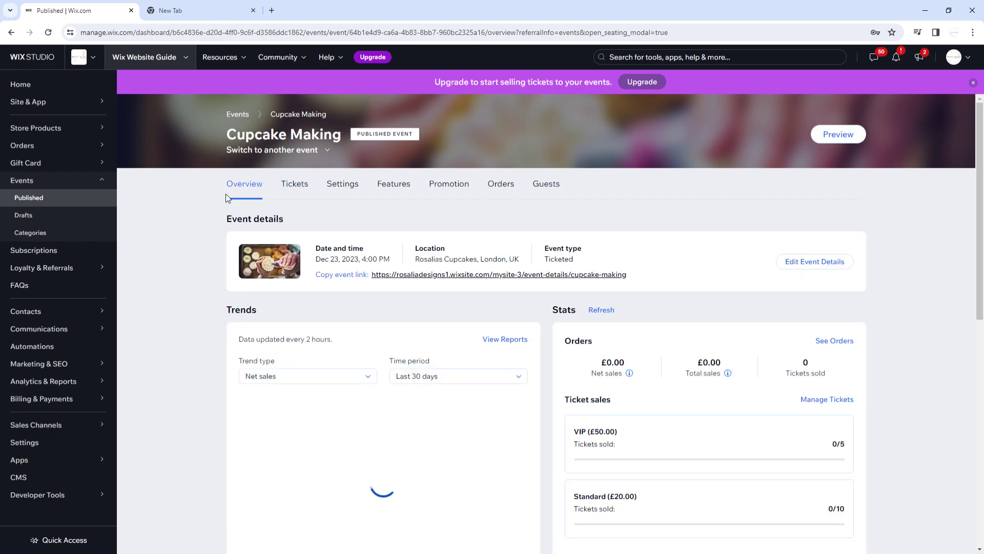
pyautogui.scroll(-3, 613, 301)
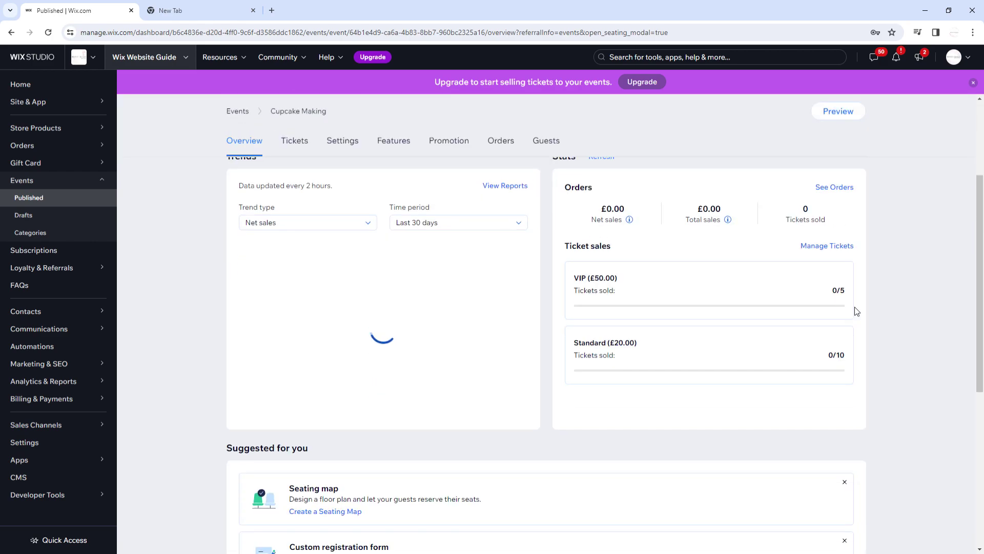
pyautogui.scroll(3, 854, 309)
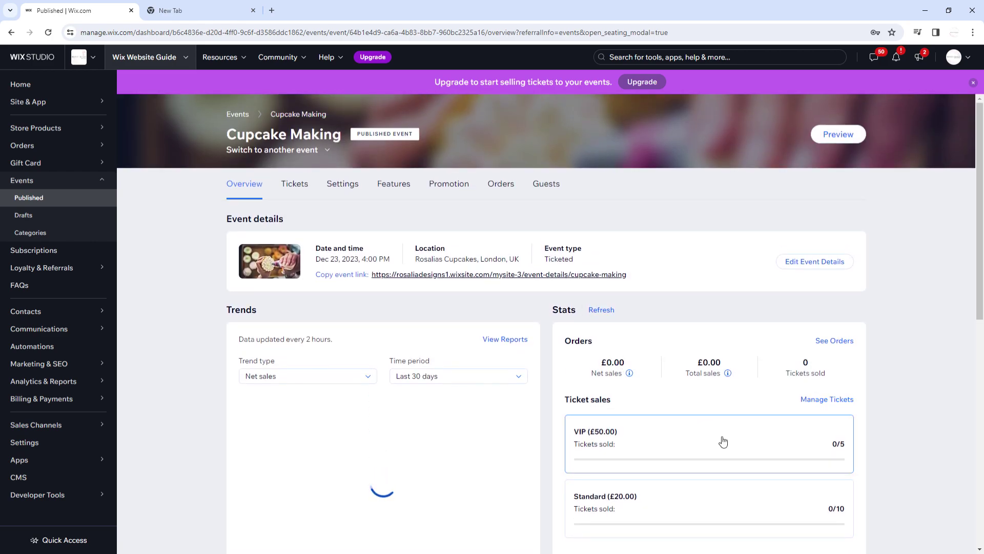
pyautogui.scroll(-3, 665, 379)
pyautogui.scroll(3, 637, 332)
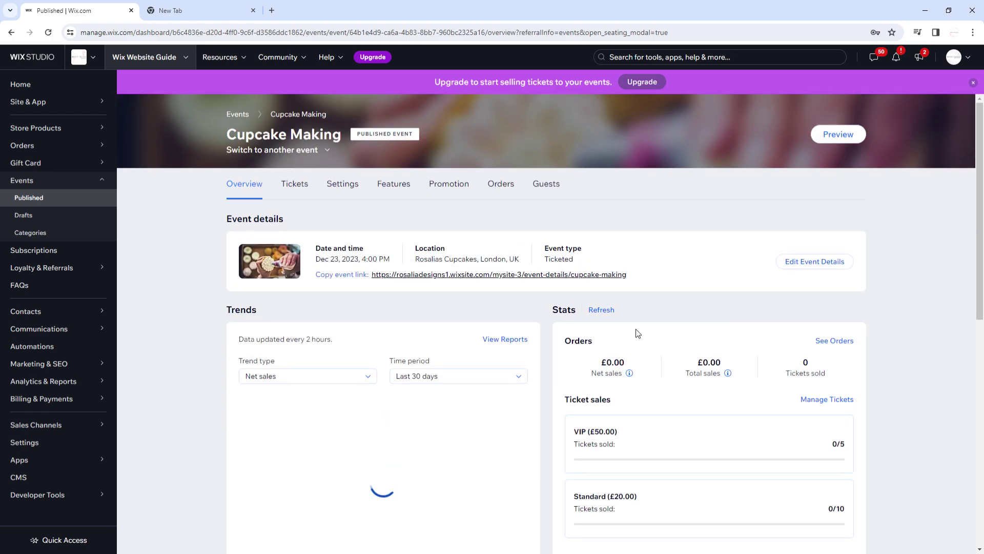
pyautogui.scroll(-1, 589, 398)
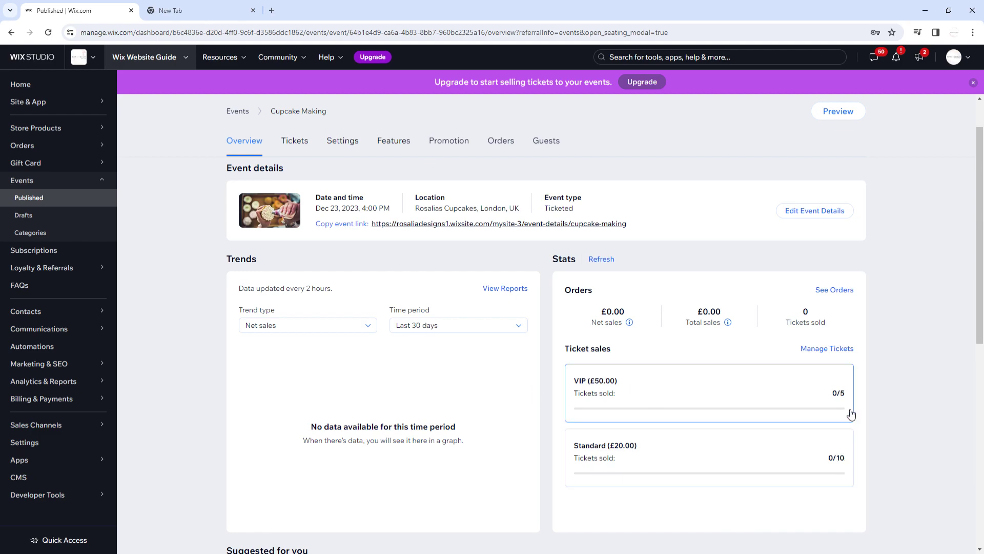
# - Revisit the event's tickets and settings, look at the event drafts and categories, and return to the published events
pyautogui.click(300, 146)
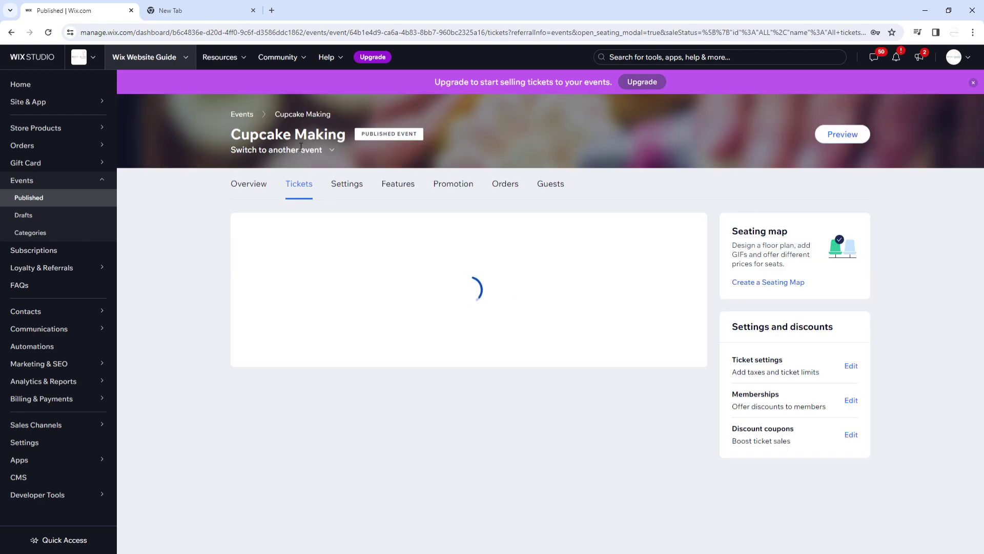
pyautogui.click(358, 189)
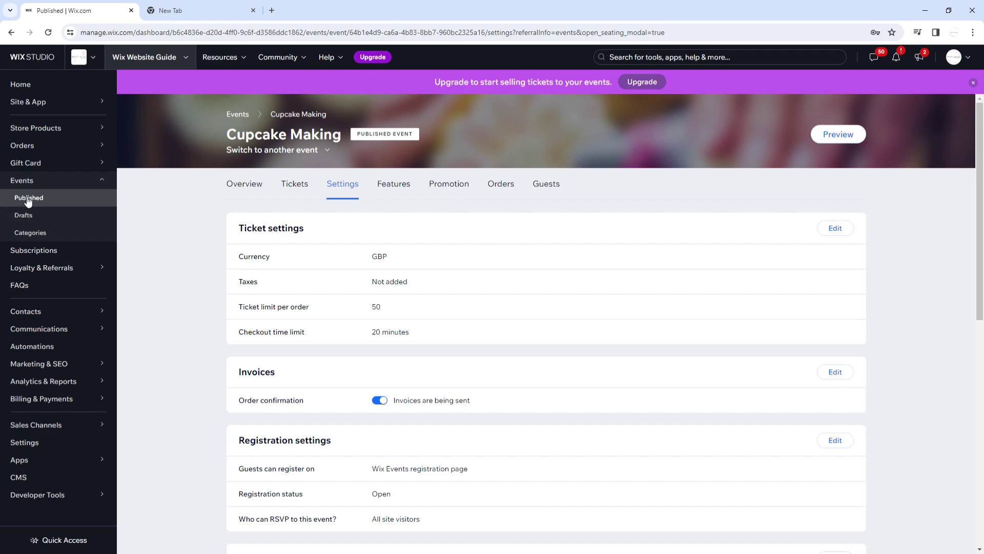
pyautogui.click(35, 216)
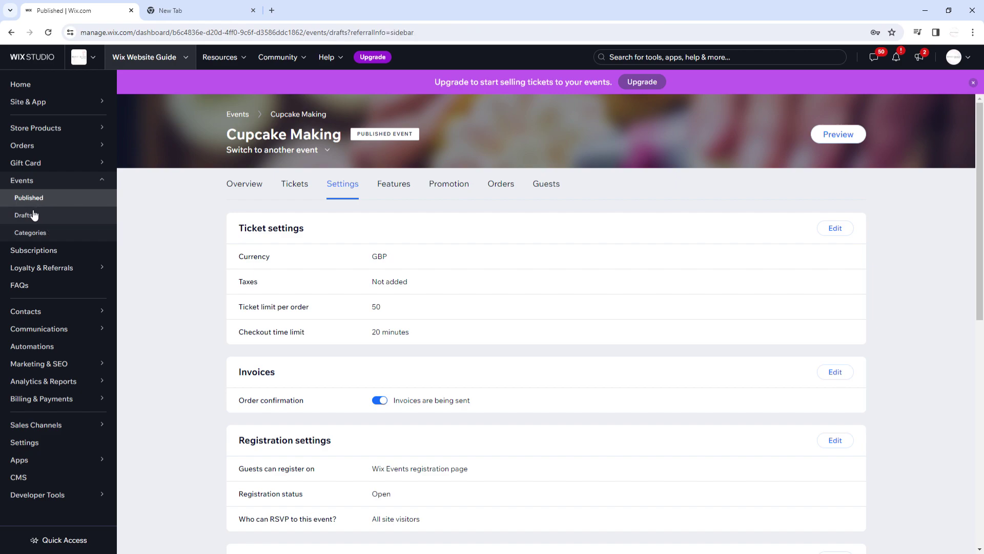
pyautogui.click(41, 232)
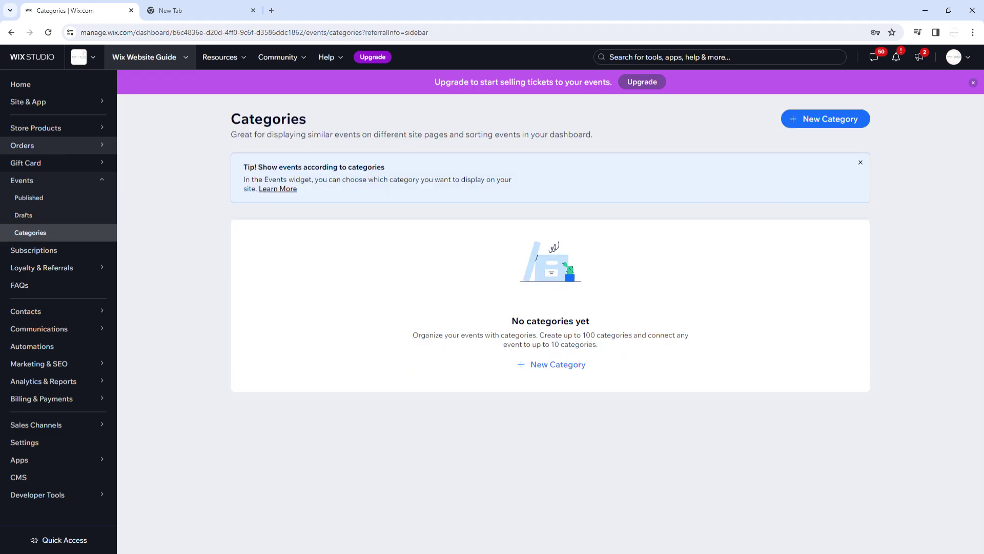
pyautogui.click(53, 201)
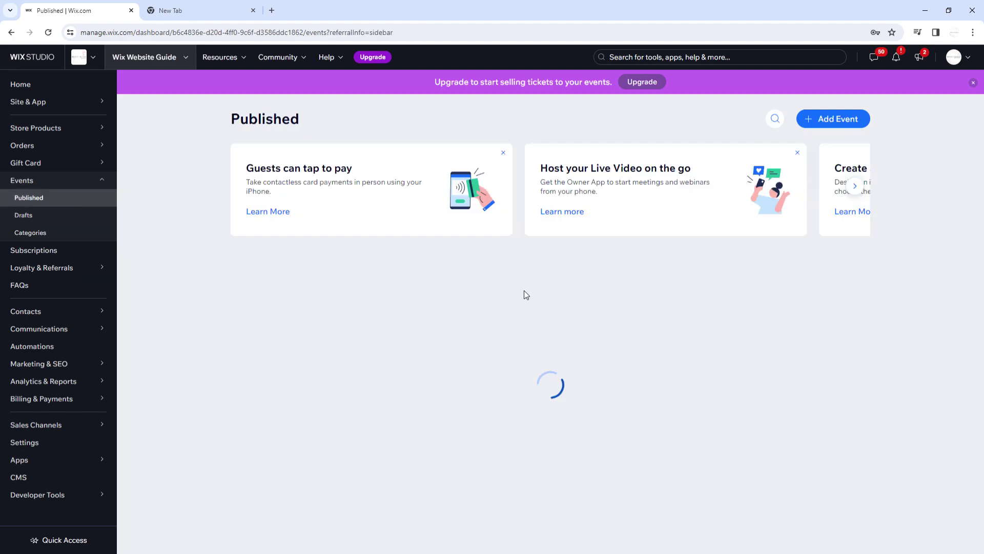